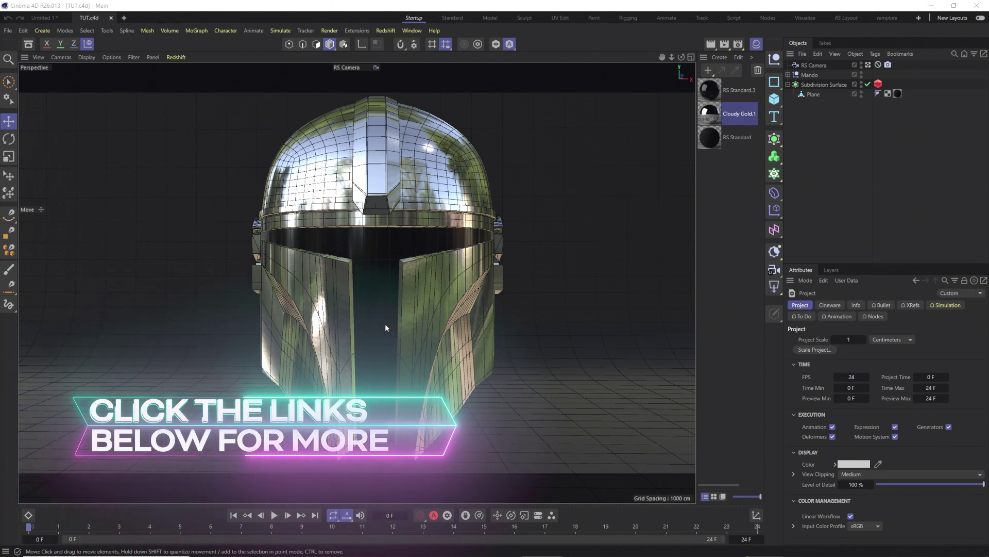
Rearrange the Texture and Maxon Noise nodes in Cloudy Gold.1's node graph, then close it.
{"action": "double_click", "coordinate": [709, 115]}
{"action": "left_click", "coordinate": [544, 277]}
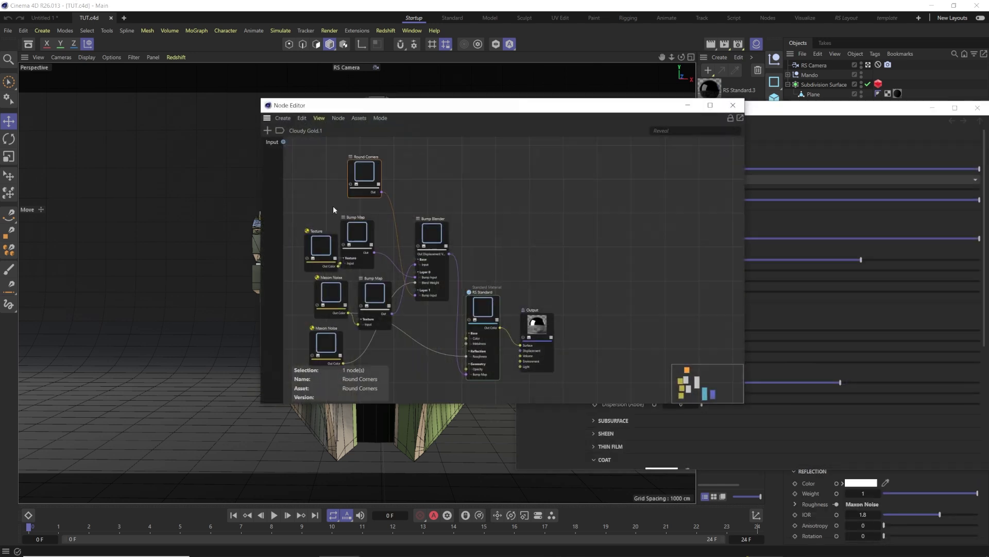
{"action": "left_click", "coordinate": [350, 173]}
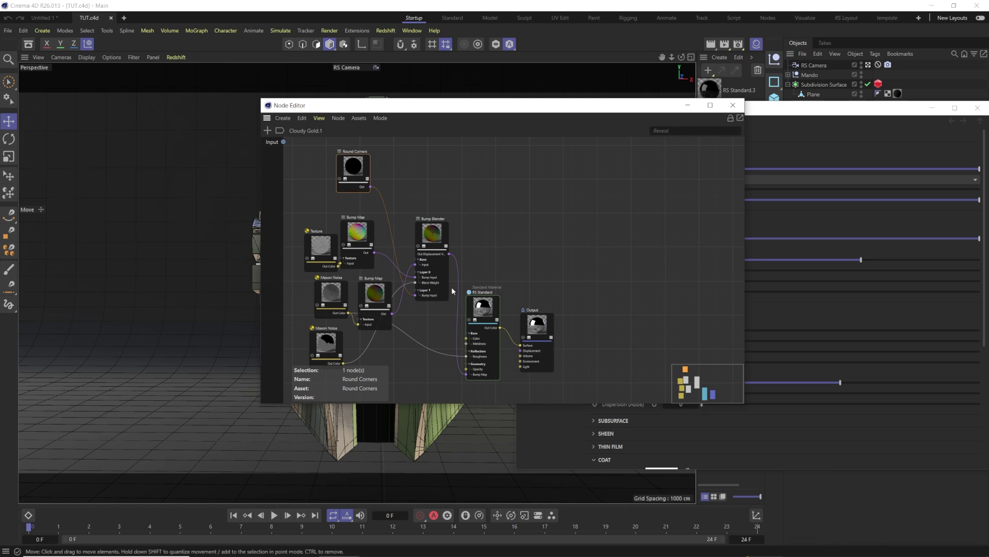
{"action": "left_click_drag", "start_coordinate": [322, 252], "coordinate": [312, 231]}
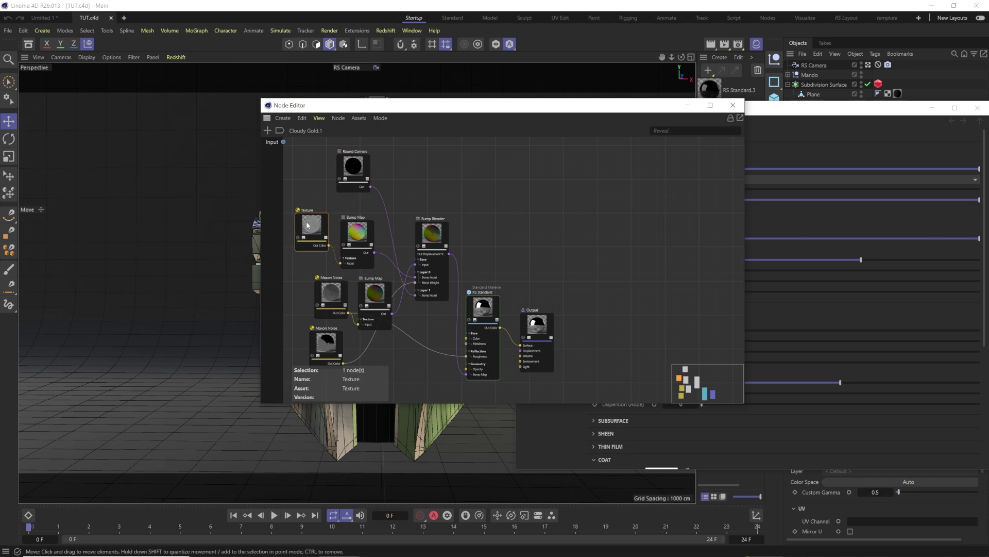
{"action": "left_click_drag", "start_coordinate": [330, 301], "coordinate": [316, 302]}
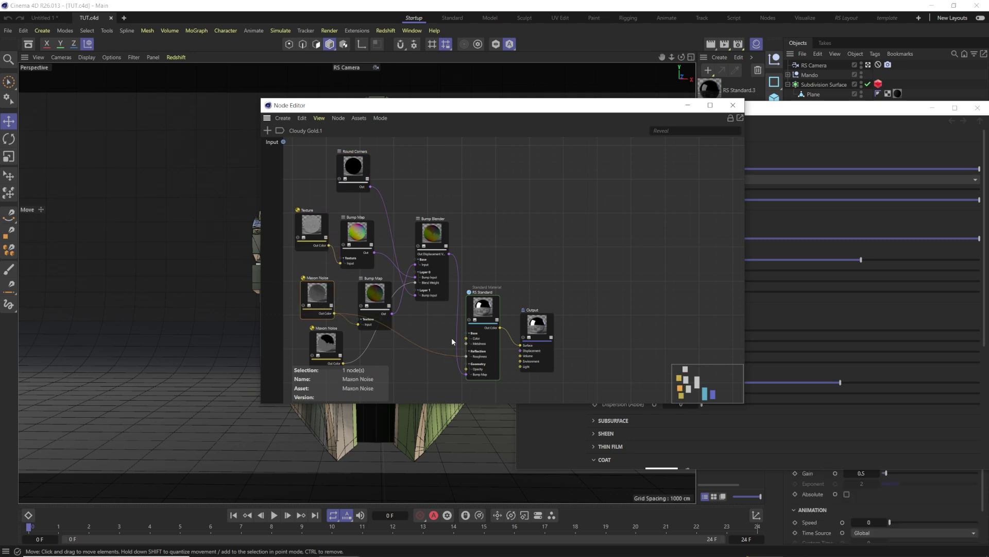
{"action": "left_click", "coordinate": [733, 105]}
{"action": "left_click_drag", "start_coordinate": [618, 107], "coordinate": [388, 96]}
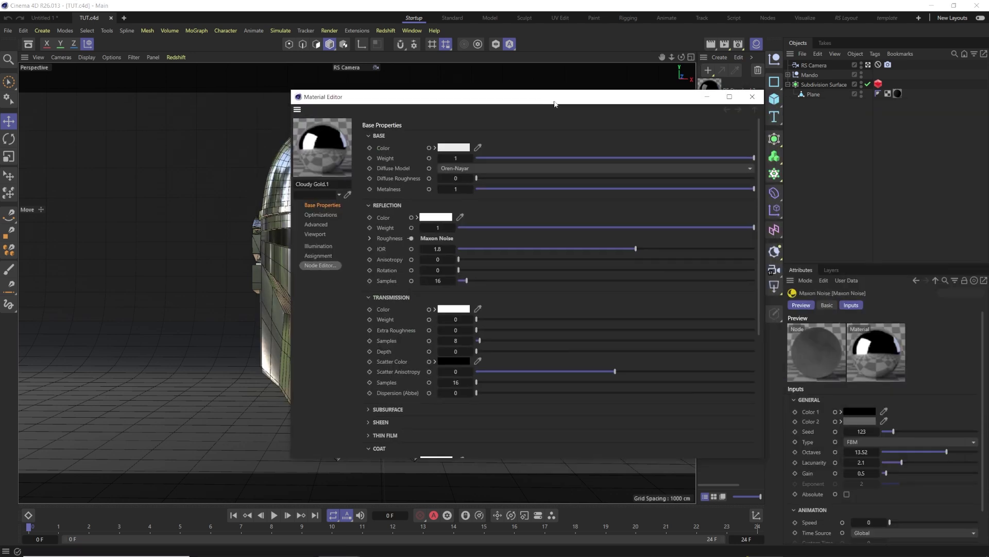
{"action": "left_click", "coordinate": [753, 97]}
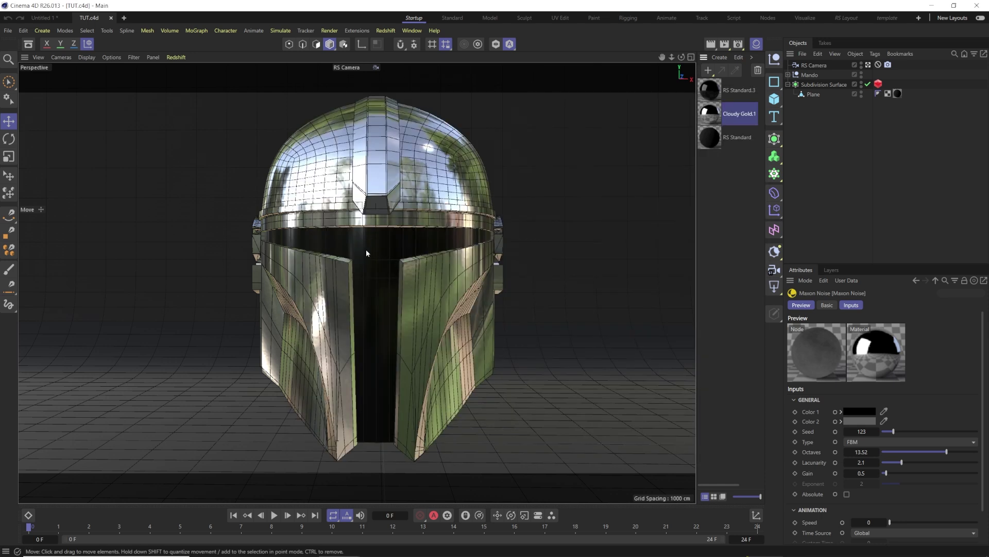
Review the RS Standard.3 material settings, then close them.
{"action": "double_click", "coordinate": [710, 91]}
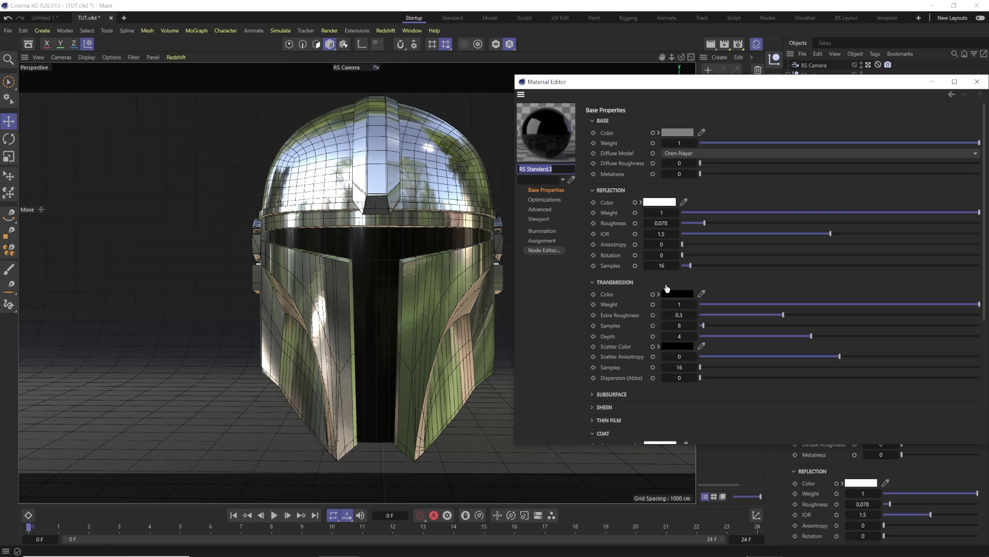
{"action": "left_click_drag", "start_coordinate": [833, 88], "coordinate": [633, 88]}
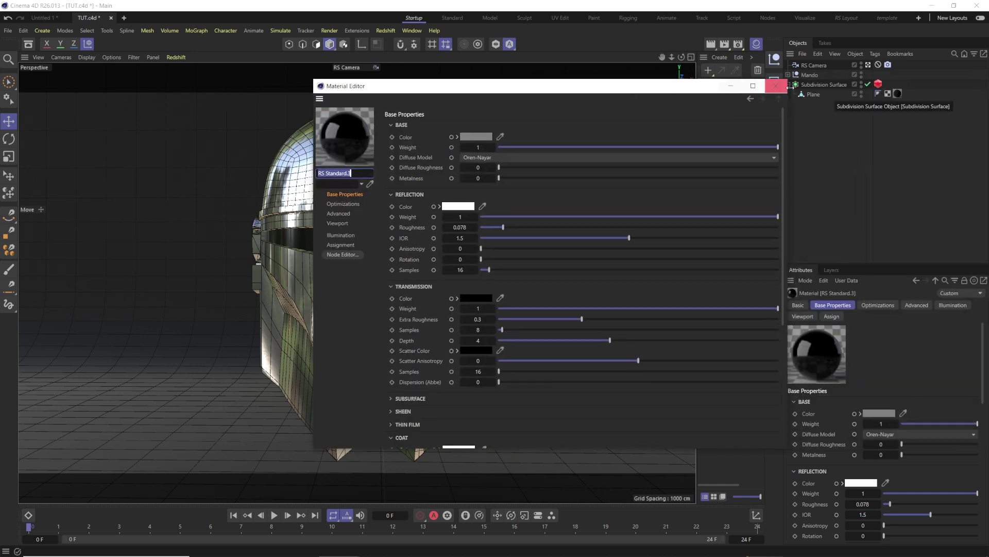
{"action": "left_click", "coordinate": [778, 83]}
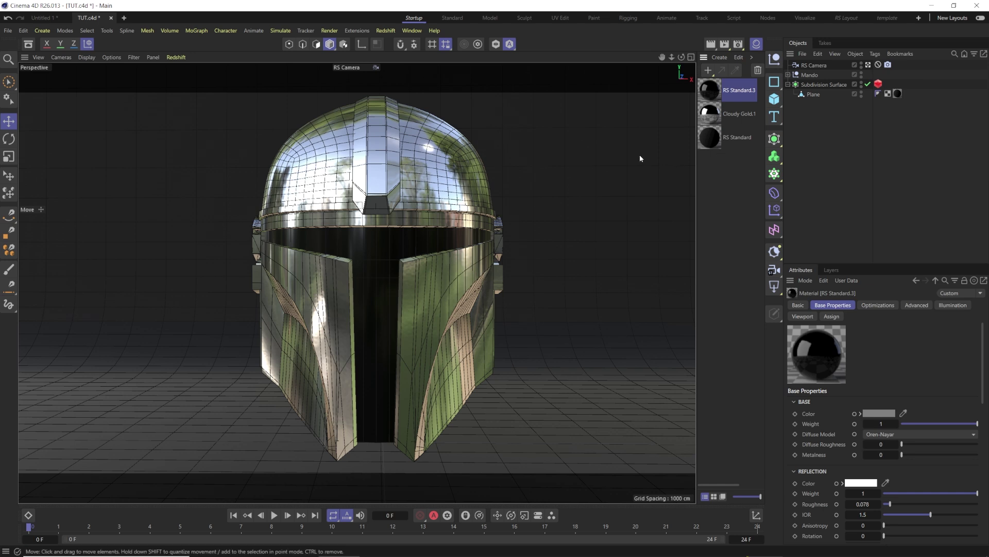
{"action": "left_click", "coordinate": [878, 84]}
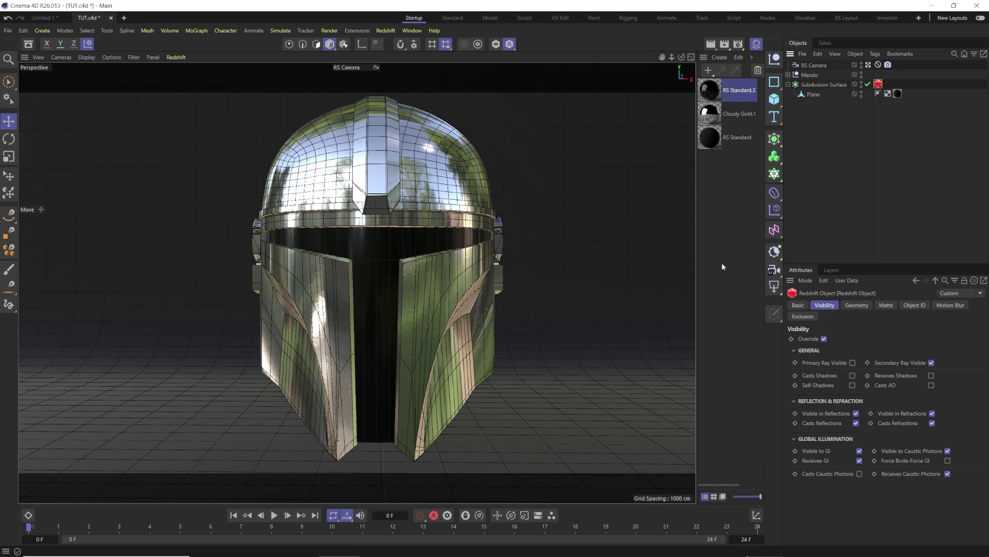
Add a Redshift area light and set its area shape to Cylinder.
{"action": "left_click", "coordinate": [773, 289]}
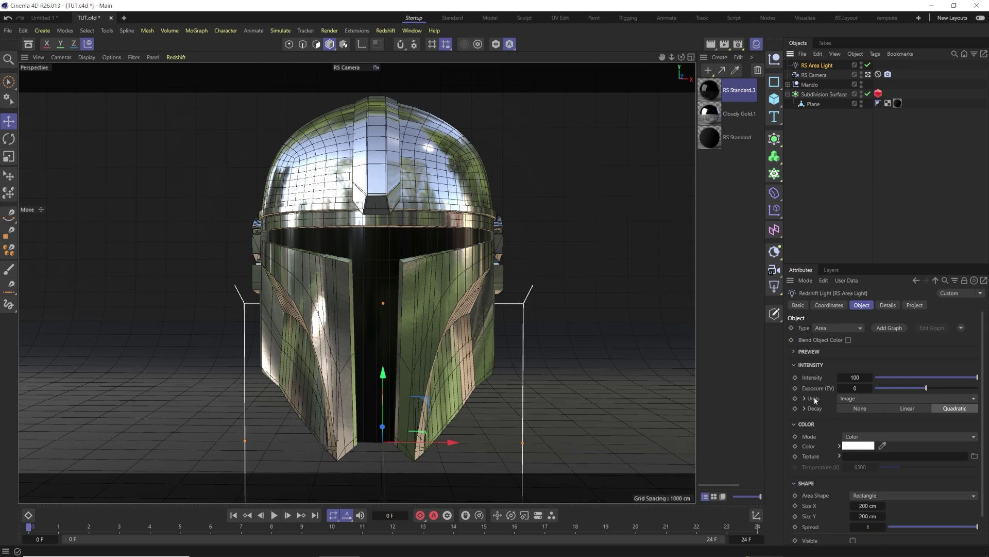
{"action": "scroll", "coordinate": [815, 397], "scroll_direction": "down", "scroll_amount": 1}
{"action": "left_click", "coordinate": [874, 465]}
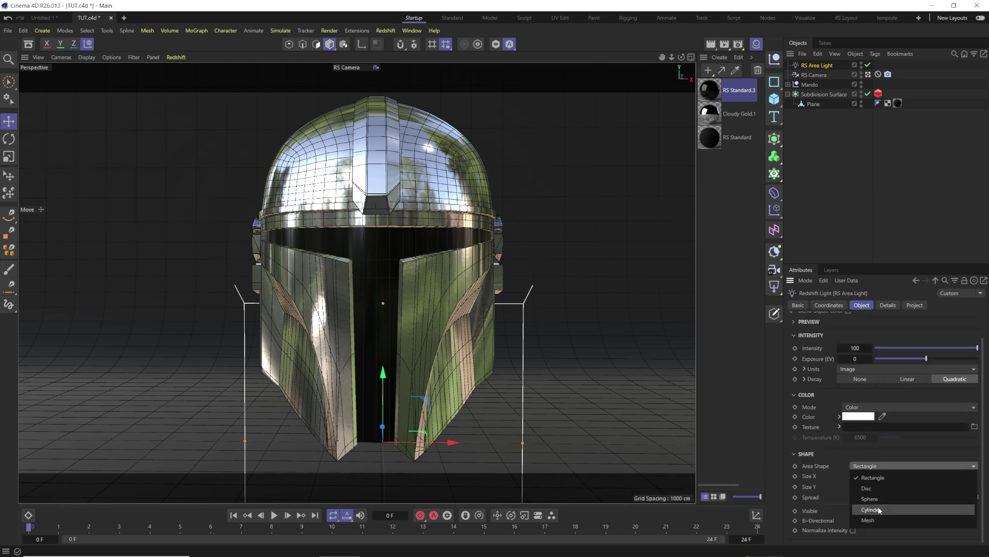
{"action": "left_click", "coordinate": [879, 510]}
Size the cylinder light 10 × 10 × 400 cm and switch to the four-view layout.
{"action": "left_click", "coordinate": [868, 486]}
{"action": "type", "text": "10"}
{"action": "key", "text": "Tab"}
{"action": "type", "text": "10"}
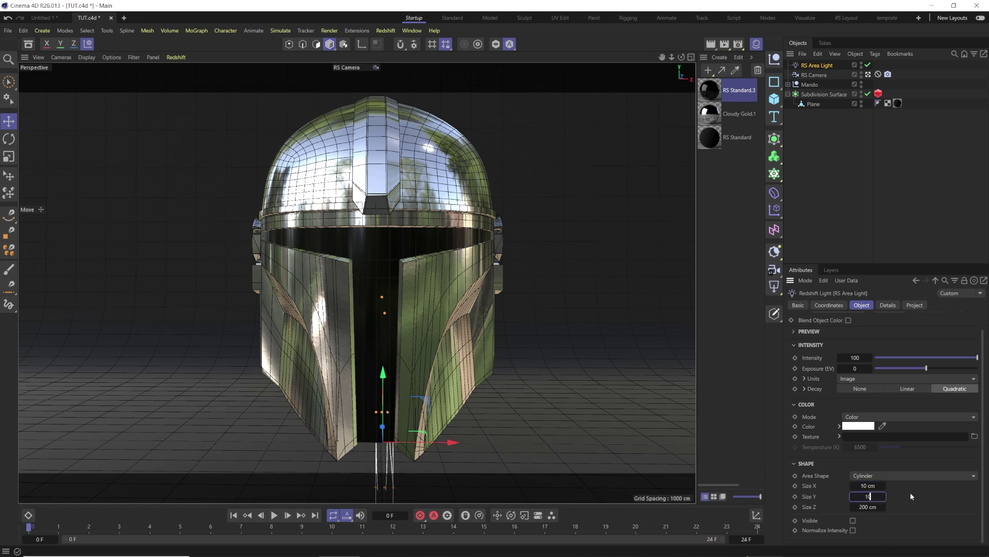
{"action": "key", "text": "Return"}
{"action": "left_click", "coordinate": [870, 507]}
{"action": "type", "text": "400"}
{"action": "key", "text": "Return"}
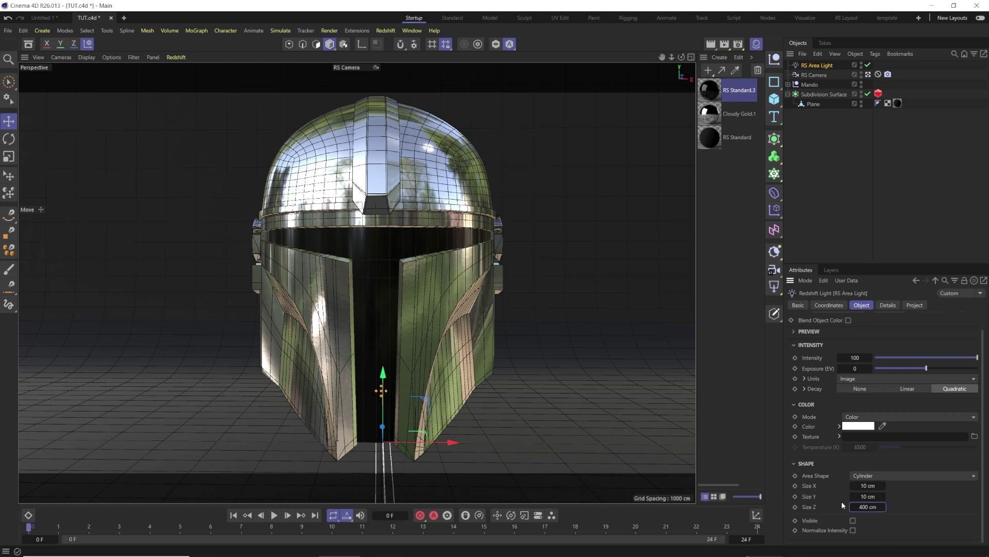
{"action": "middle_click", "coordinate": [462, 404]}
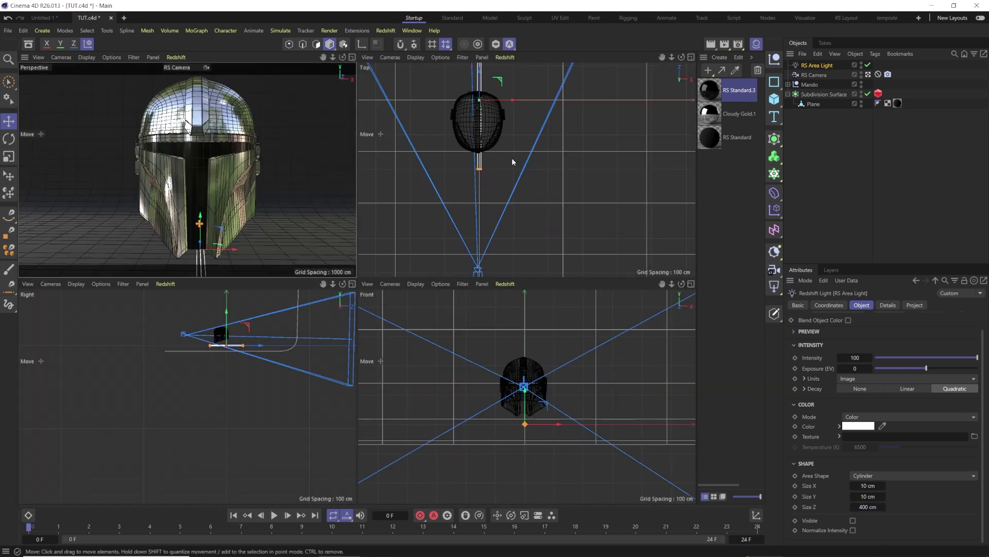
Slide the cylinder light toward the camera and set its intensity to 200.
{"action": "scroll", "coordinate": [486, 138], "scroll_direction": "down", "scroll_amount": 3}
{"action": "key", "text": "e"}
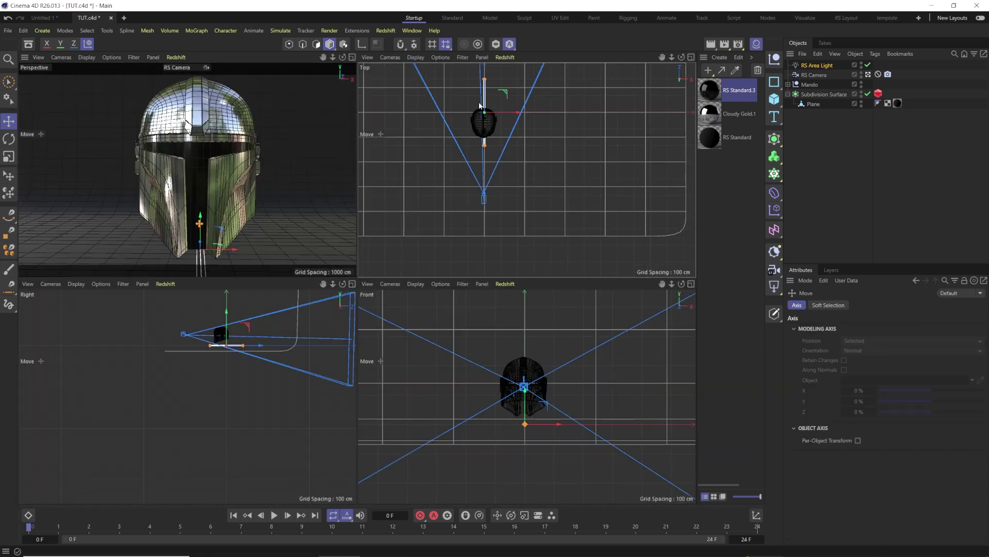
{"action": "left_click_drag", "start_coordinate": [486, 100], "coordinate": [505, 155]}
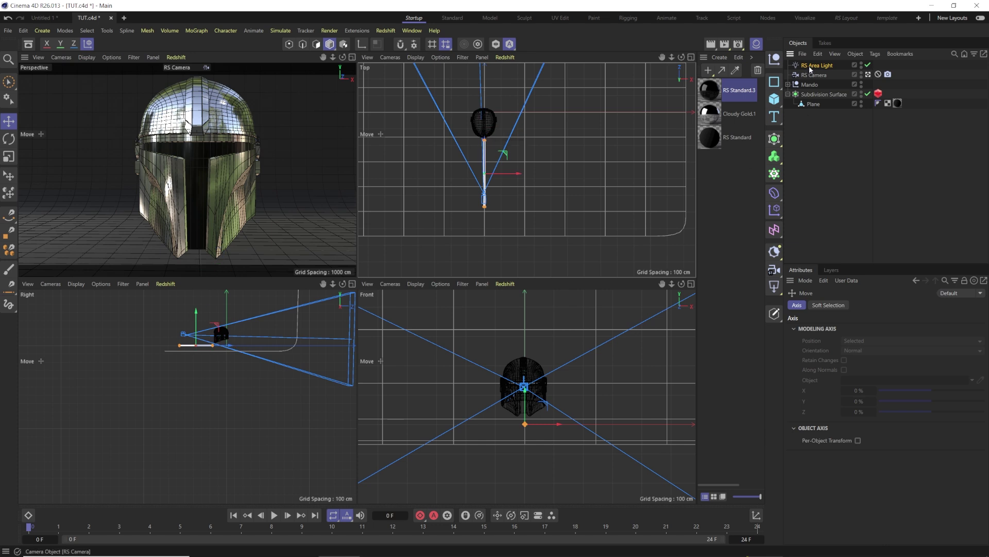
{"action": "left_click", "coordinate": [861, 379]}
{"action": "type", "text": "200"}
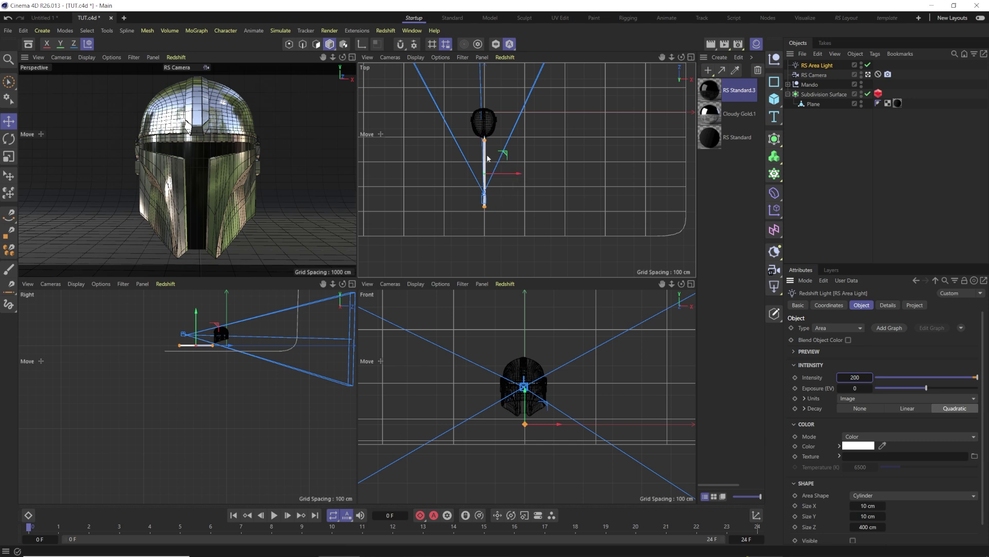
Tilt the light diagonally beside the helmet and start a Redshift RenderView interactive preview.
{"action": "key", "text": "r"}
{"action": "left_click_drag", "start_coordinate": [485, 168], "coordinate": [498, 209]}
{"action": "left_click_drag", "start_coordinate": [497, 171], "coordinate": [484, 166]}
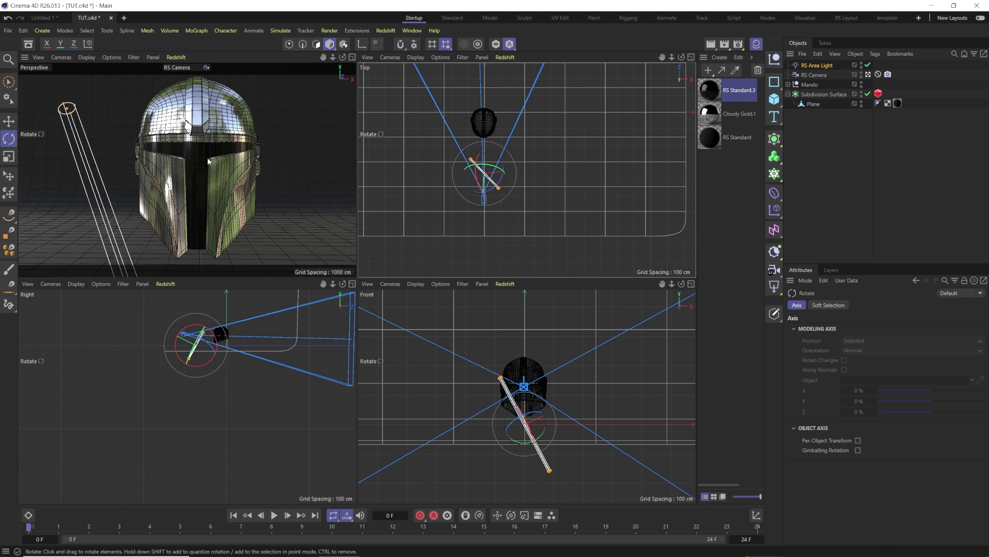
{"action": "key", "text": "F1"}
{"action": "left_click", "coordinate": [385, 30]}
{"action": "left_click", "coordinate": [403, 108]}
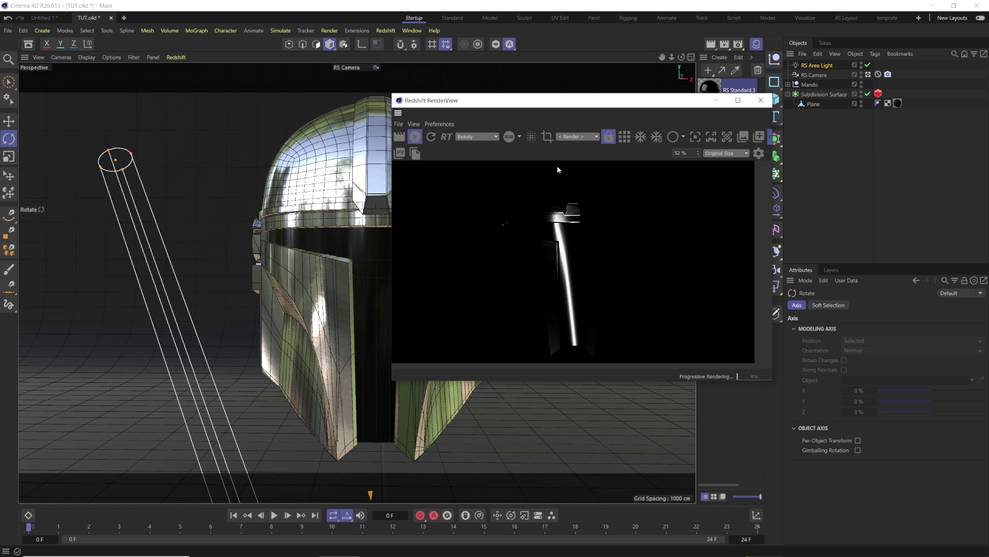
Turn on Photographic Exposure in the RenderView post-effects and set its F-Stop to 6.000.
{"action": "left_click", "coordinate": [758, 153]}
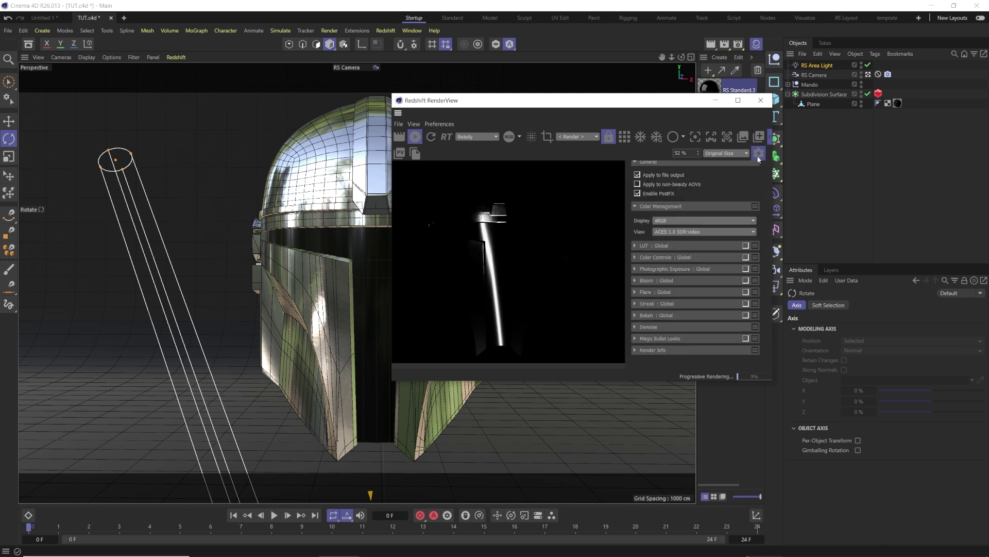
{"action": "left_click", "coordinate": [746, 269]}
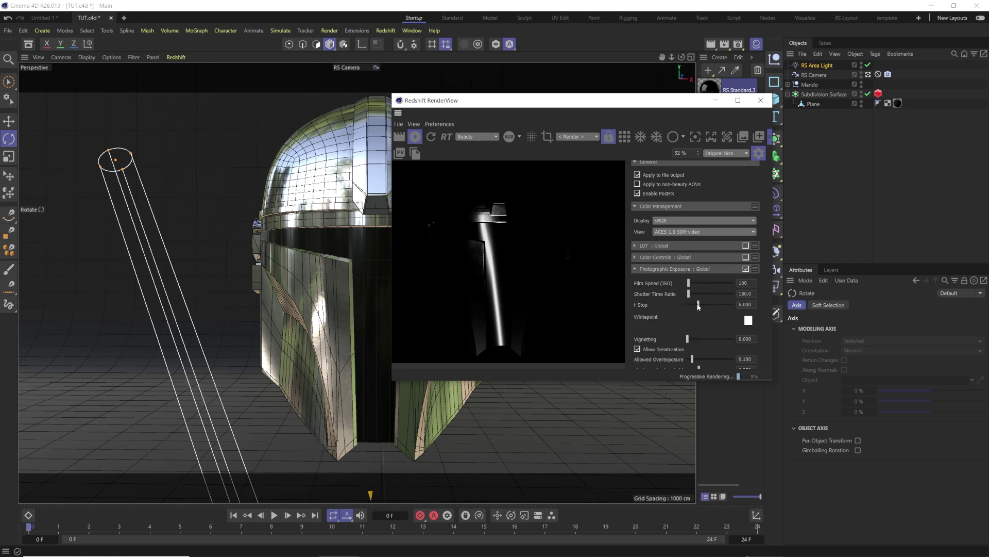
{"action": "left_click_drag", "start_coordinate": [698, 306], "coordinate": [690, 307]}
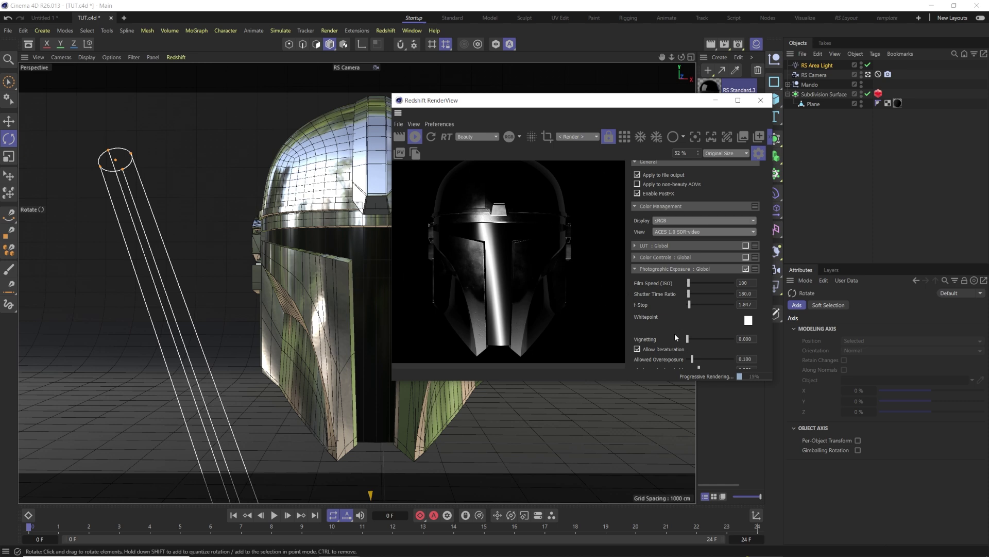
{"action": "left_click", "coordinate": [694, 305]}
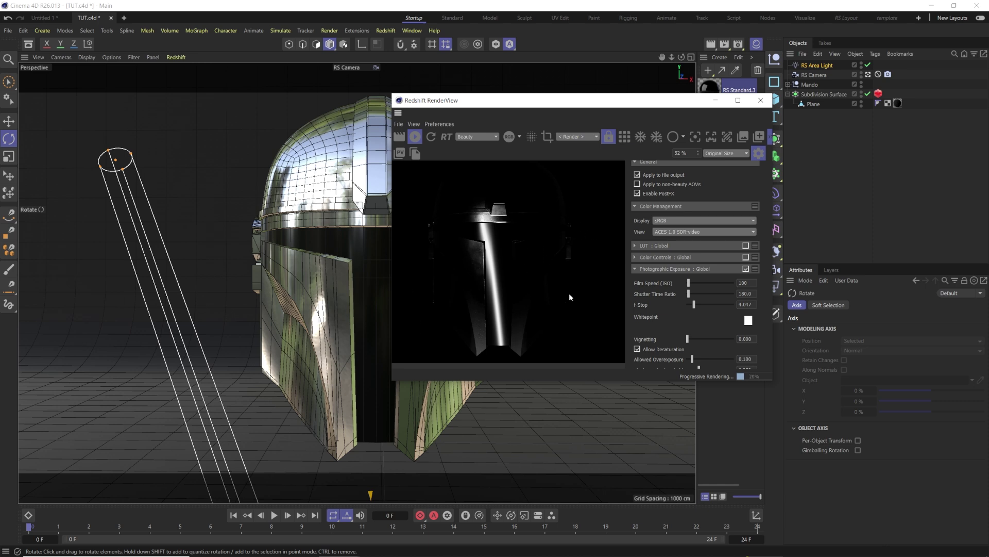
{"action": "double_click", "coordinate": [745, 304]}
{"action": "key", "text": "BackSpace"}
{"action": "type", "text": "6"}
{"action": "key", "text": "Return"}
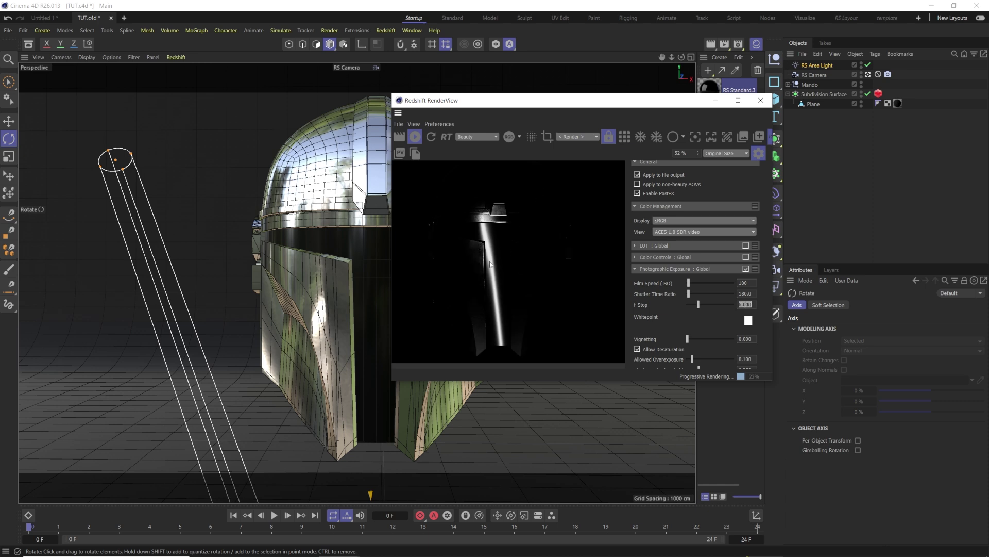
{"action": "scroll", "coordinate": [667, 306], "scroll_direction": "down", "scroll_amount": 3}
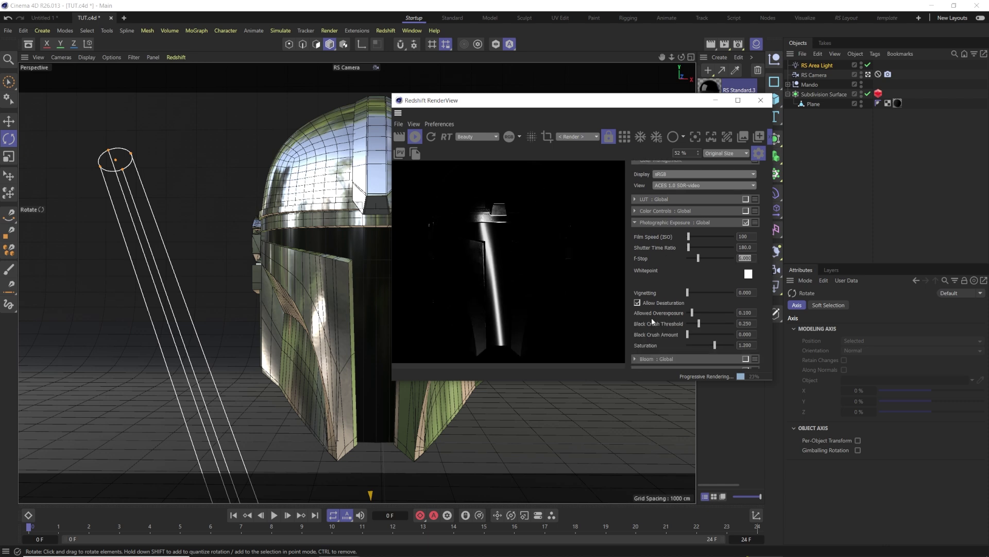
Enable Bloom with lowered intensity, then close the post-effects panel and the RenderView window.
{"action": "scroll", "coordinate": [640, 349], "scroll_direction": "down", "scroll_amount": 2}
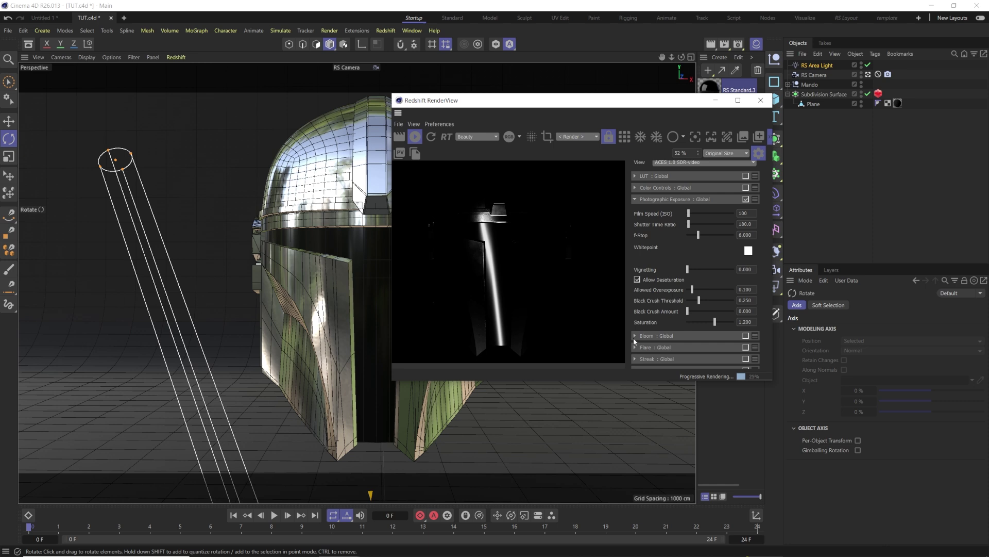
{"action": "left_click", "coordinate": [635, 336]}
{"action": "left_click", "coordinate": [745, 335]}
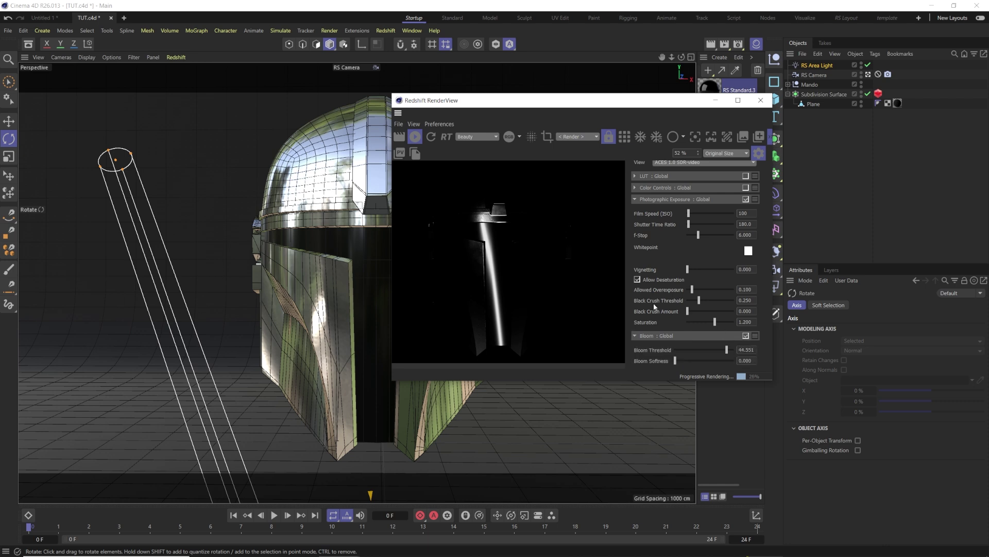
{"action": "scroll", "coordinate": [720, 350], "scroll_direction": "down", "scroll_amount": 2}
{"action": "left_click_drag", "start_coordinate": [727, 329], "coordinate": [695, 330]}
{"action": "scroll", "coordinate": [688, 338], "scroll_direction": "down", "scroll_amount": 2}
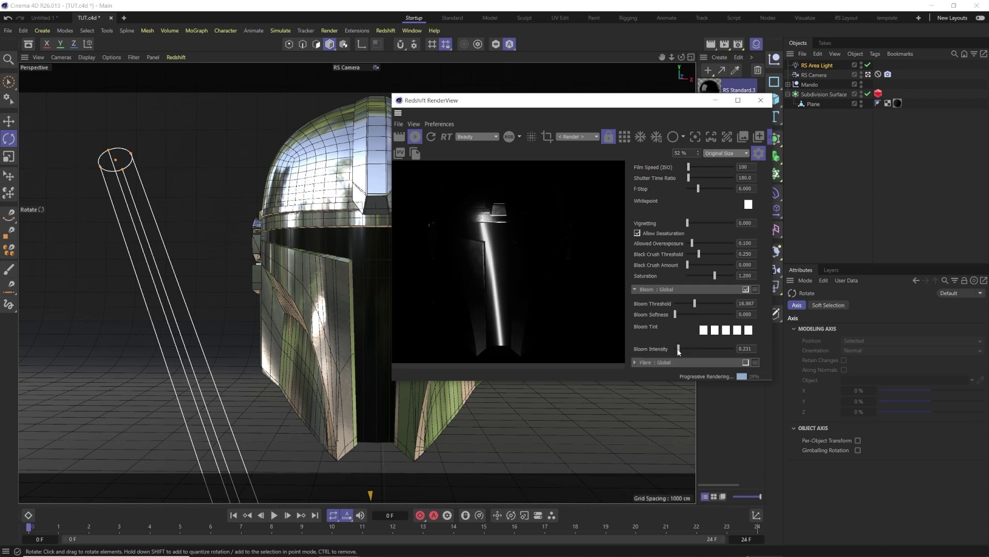
{"action": "left_click_drag", "start_coordinate": [680, 351], "coordinate": [679, 351]}
{"action": "left_click", "coordinate": [758, 154]}
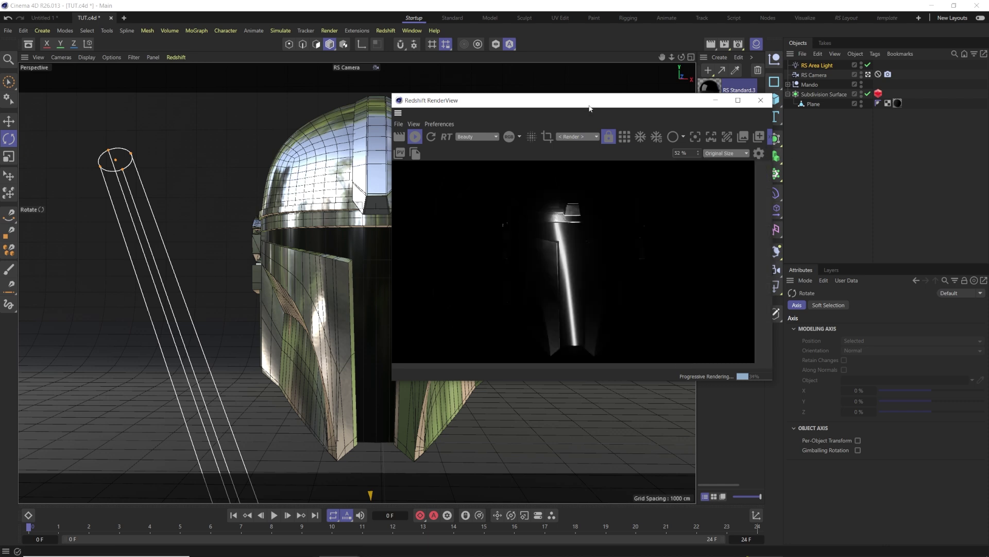
{"action": "left_click", "coordinate": [757, 106]}
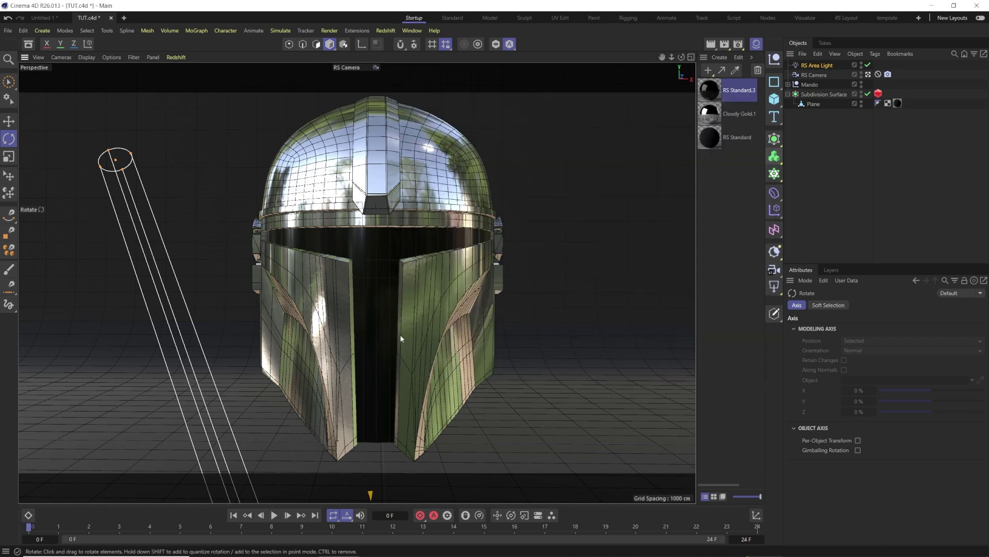
Move and flatten the RS Area Light and record its keyframe at frame 24.
{"action": "key", "text": "F5"}
{"action": "key", "text": "e"}
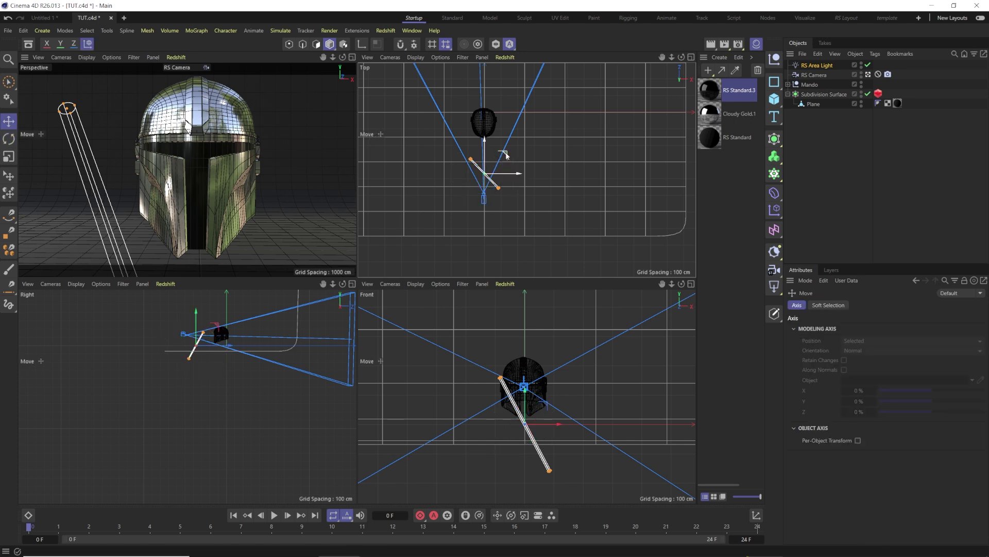
{"action": "left_click_drag", "start_coordinate": [504, 154], "coordinate": [549, 135]}
{"action": "left_click_drag", "start_coordinate": [454, 518], "coordinate": [758, 526]}
{"action": "left_click_drag", "start_coordinate": [550, 135], "coordinate": [462, 145]}
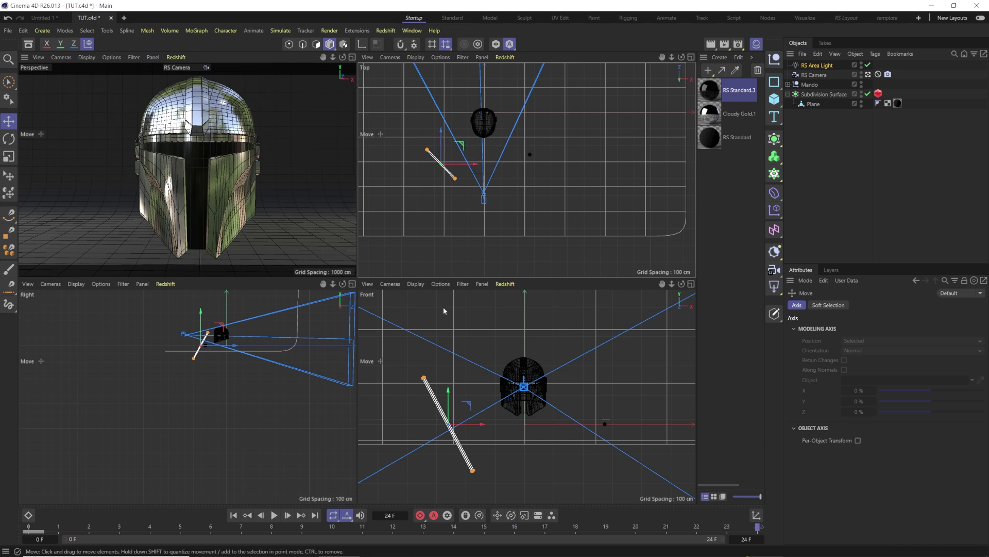
{"action": "key", "text": "r"}
{"action": "left_click_drag", "start_coordinate": [453, 392], "coordinate": [428, 454]}
{"action": "left_click", "coordinate": [420, 514]}
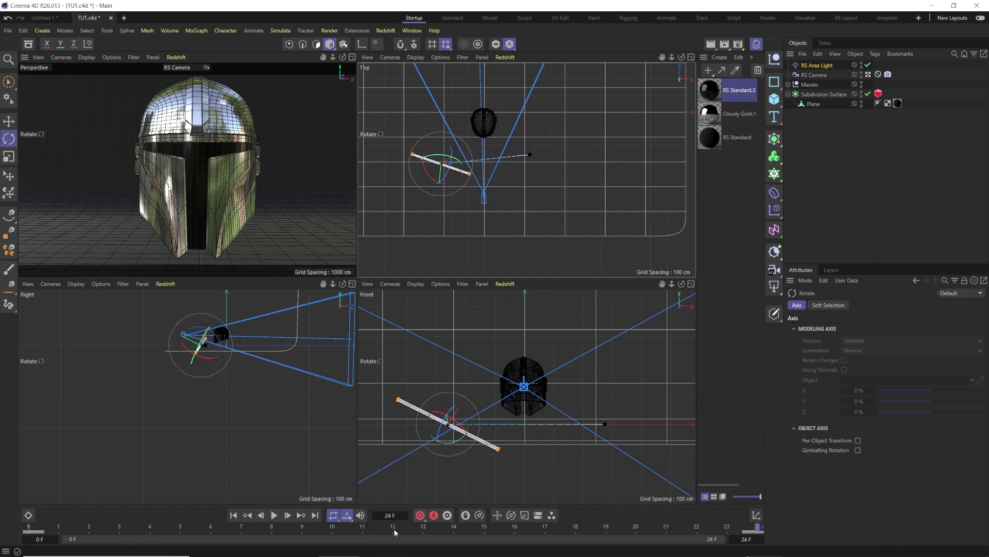
Record a lowered light position at frame 11 and play back the animation.
{"action": "left_click", "coordinate": [362, 525]}
{"action": "key", "text": "e"}
{"action": "left_click_drag", "start_coordinate": [493, 139], "coordinate": [493, 174]}
{"action": "left_click", "coordinate": [420, 516]}
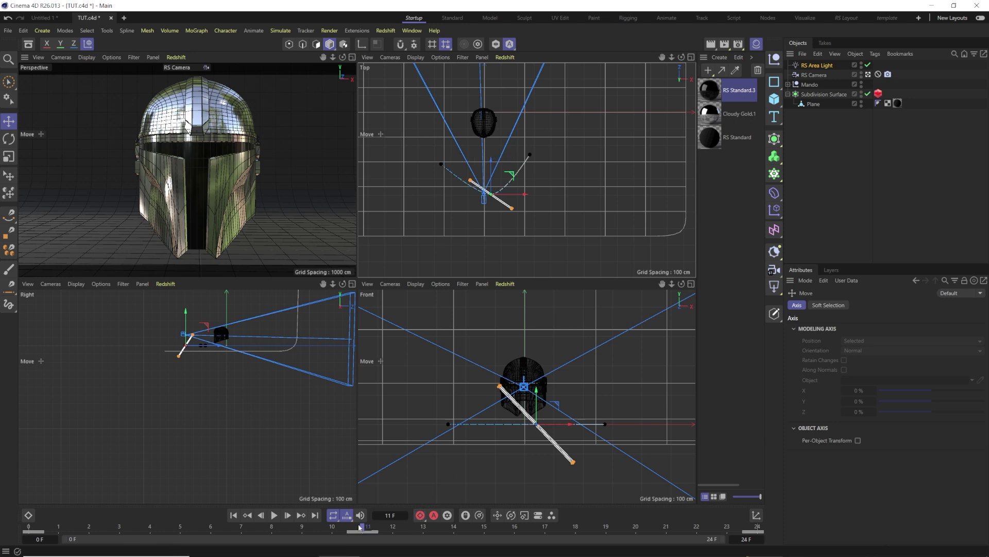
{"action": "key", "text": "F8"}
{"action": "left_click", "coordinate": [274, 515]}
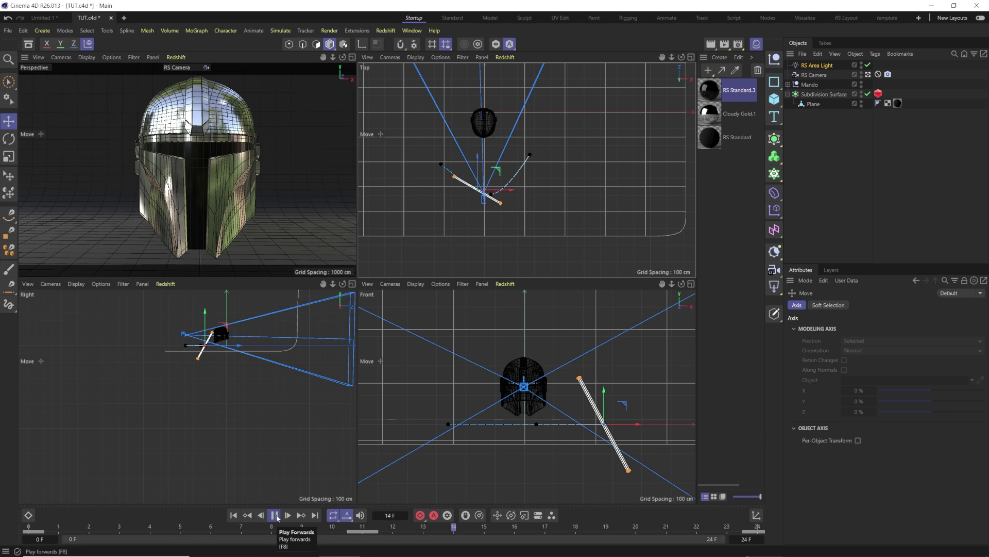
{"action": "left_click", "coordinate": [274, 515]}
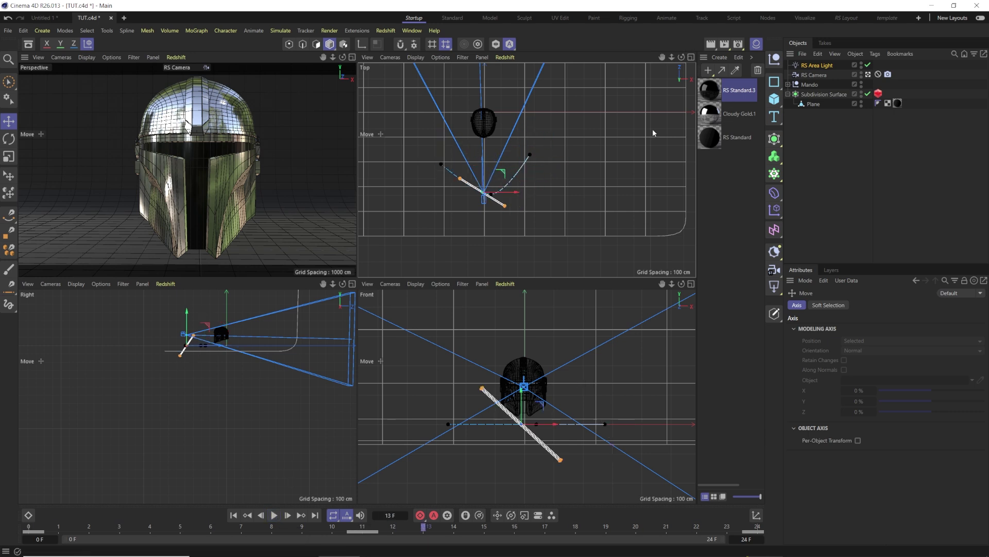
Shift the light left and back, rewind to the start, and add a Circle spline.
{"action": "left_click_drag", "start_coordinate": [526, 216], "coordinate": [503, 193]}
{"action": "left_click", "coordinate": [354, 531]}
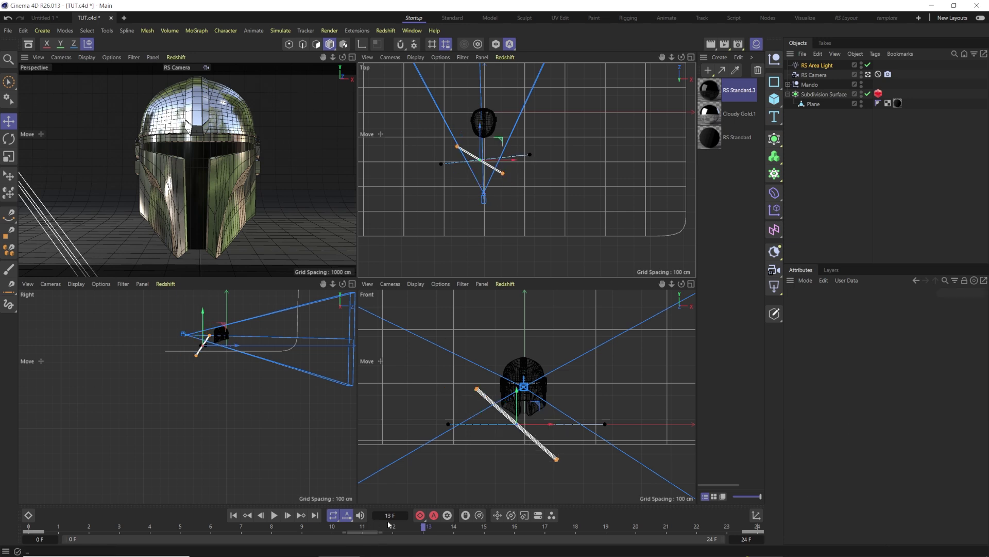
{"action": "left_click", "coordinate": [278, 519]}
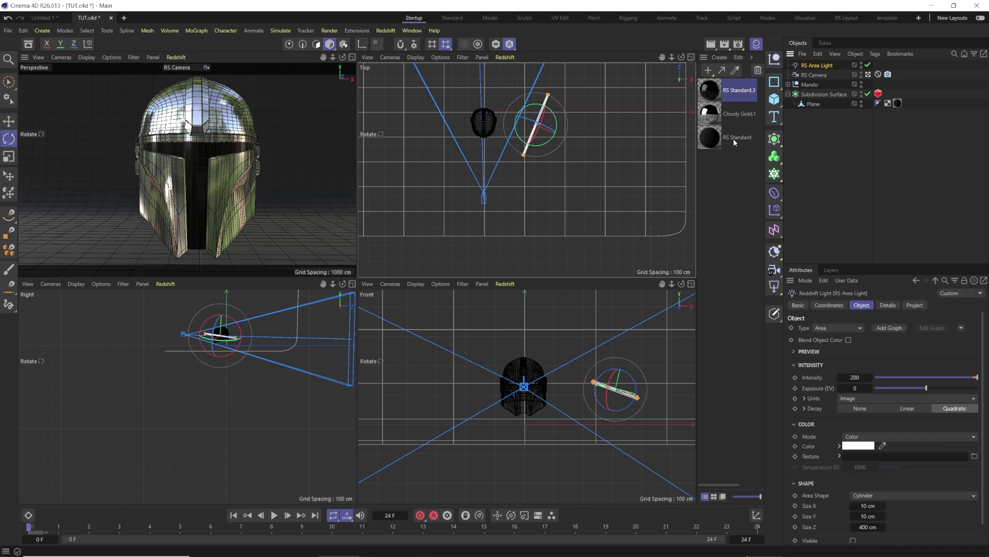
{"action": "left_click_drag", "start_coordinate": [773, 83], "coordinate": [872, 96]}
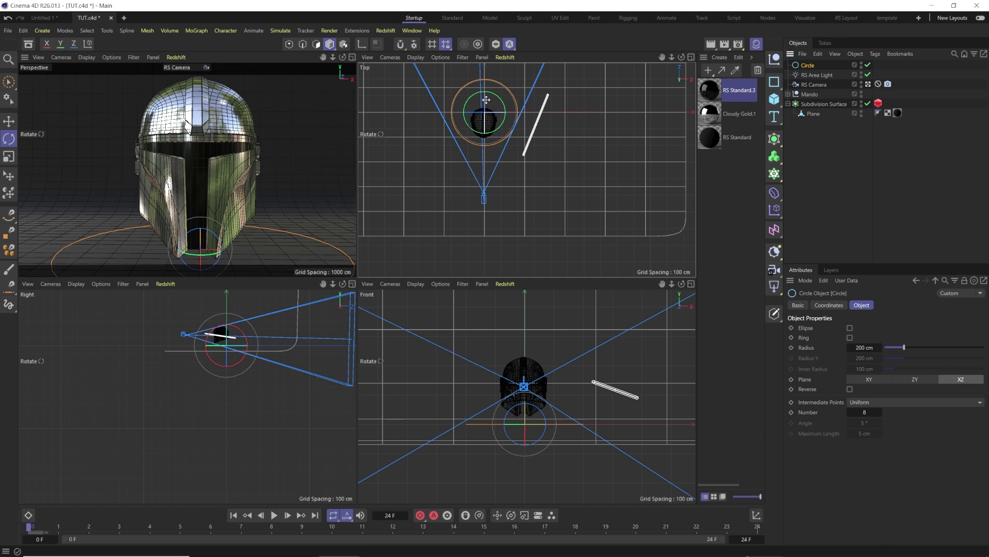
Lay the Circle flat, position it around the helmet's middle, and scale it to about 172%.
{"action": "mouse_move", "coordinate": [485, 99]}
{"action": "left_mouse_down"}
{"action": "mouse_move", "coordinate": [485, 222]}
{"action": "mouse_move", "coordinate": [485, 85]}
{"action": "left_mouse_up"}
{"action": "key", "text": "e"}
{"action": "left_click_drag", "start_coordinate": [223, 364], "coordinate": [225, 351]}
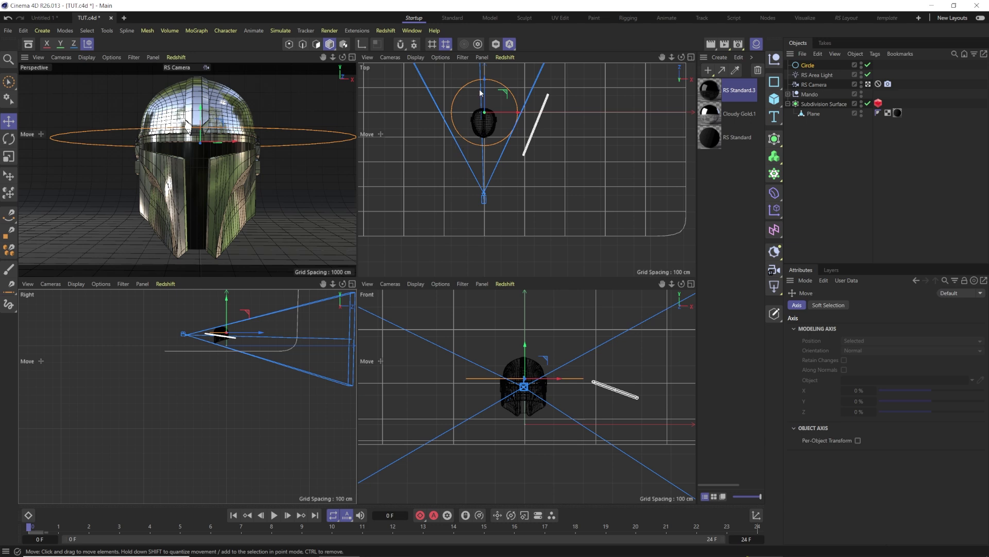
{"action": "left_click_drag", "start_coordinate": [480, 94], "coordinate": [480, 106]}
{"action": "left_click_drag", "start_coordinate": [525, 360], "coordinate": [525, 375]}
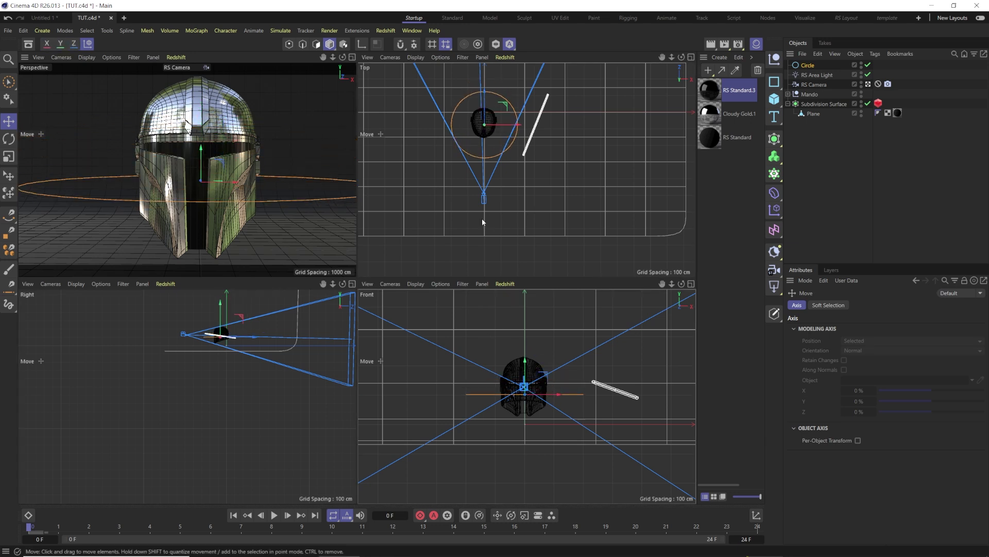
{"action": "key", "text": "t"}
{"action": "left_click_drag", "start_coordinate": [431, 218], "coordinate": [647, 108]}
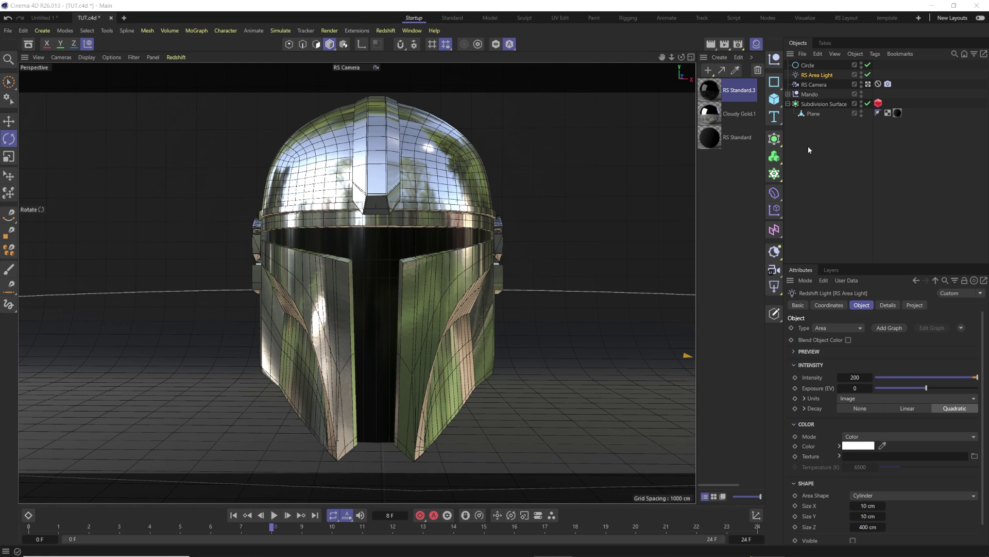
Add a Null with an Align to Spline tag and switch to the four-view layout.
{"action": "left_click", "coordinate": [776, 59]}
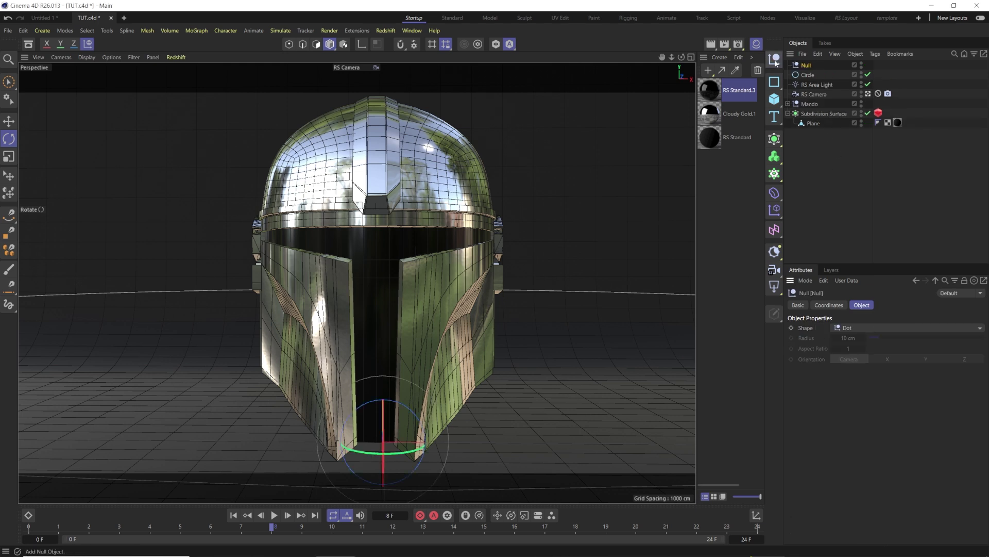
{"action": "right_click", "coordinate": [806, 67]}
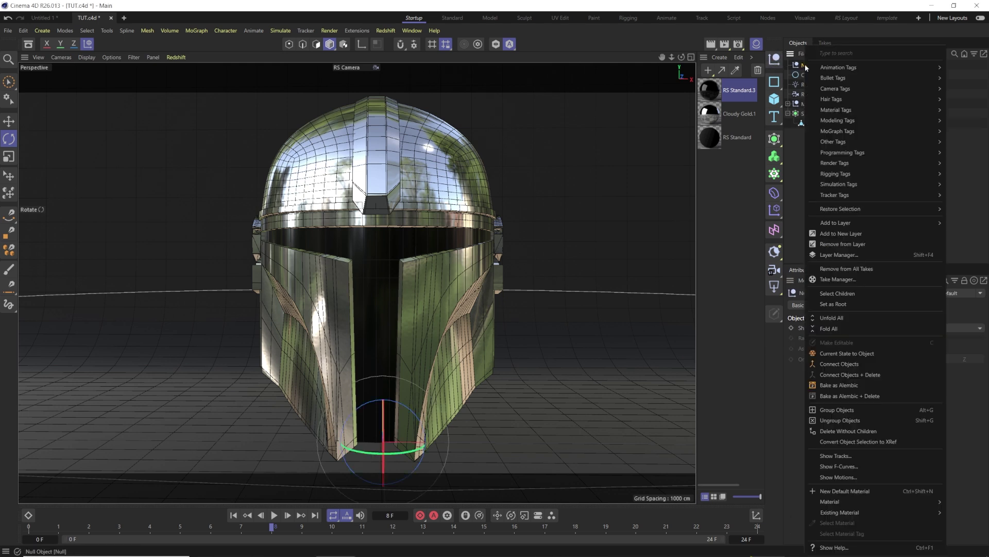
{"action": "mouse_move", "coordinate": [814, 68]}
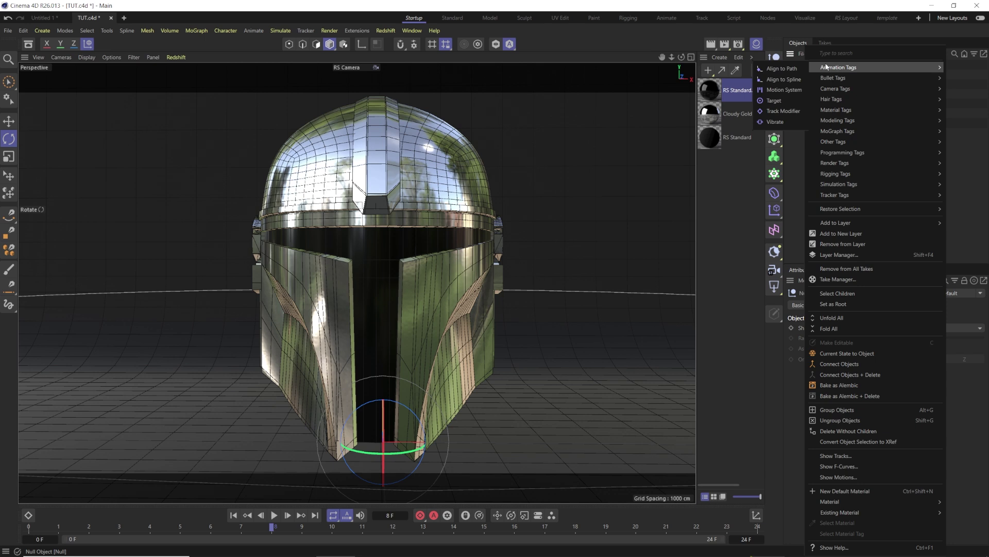
{"action": "left_click", "coordinate": [784, 79]}
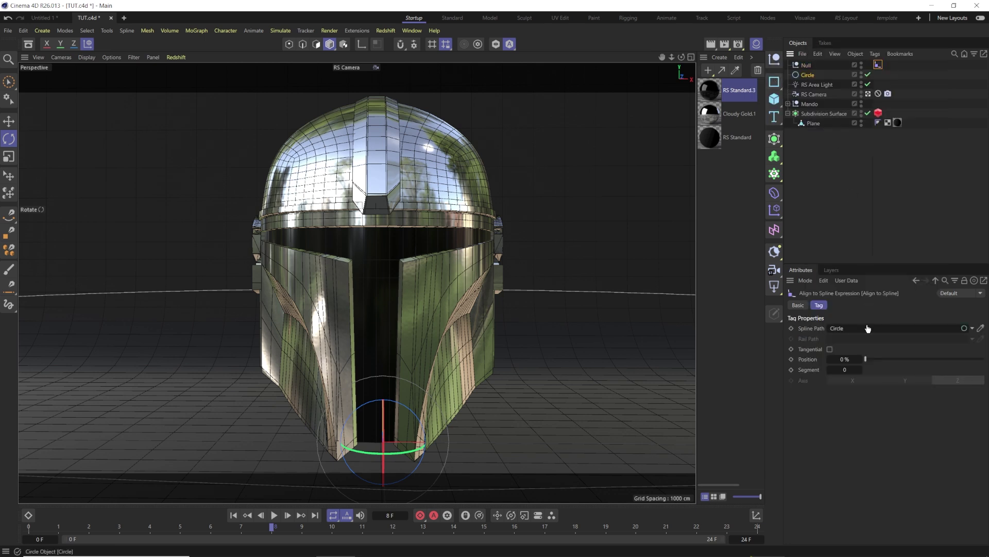
{"action": "middle_click", "coordinate": [543, 260]}
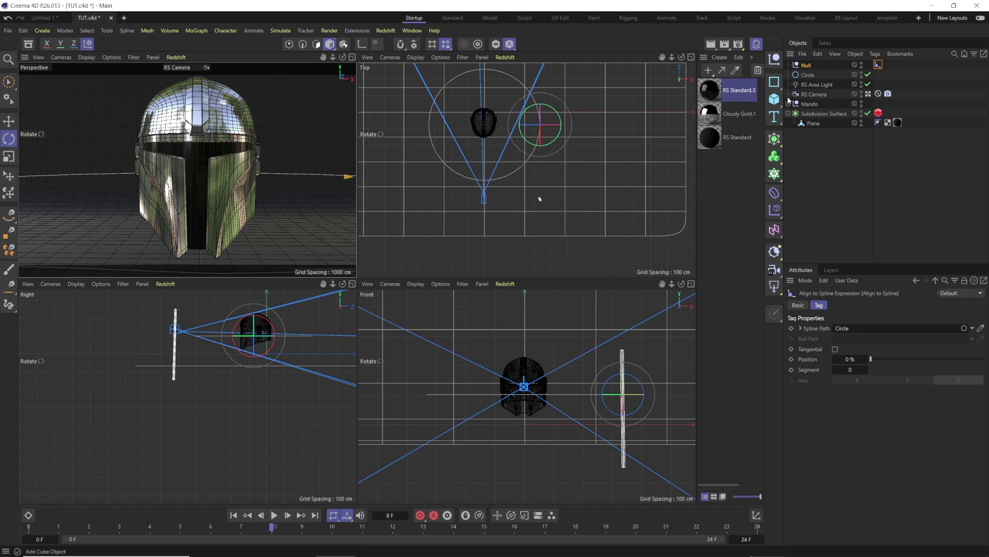
Parent the RS Area Light under the Null, zero its P.X, P.Y, P.Z, and return to frame 0.
{"action": "left_click_drag", "start_coordinate": [811, 84], "coordinate": [808, 67]}
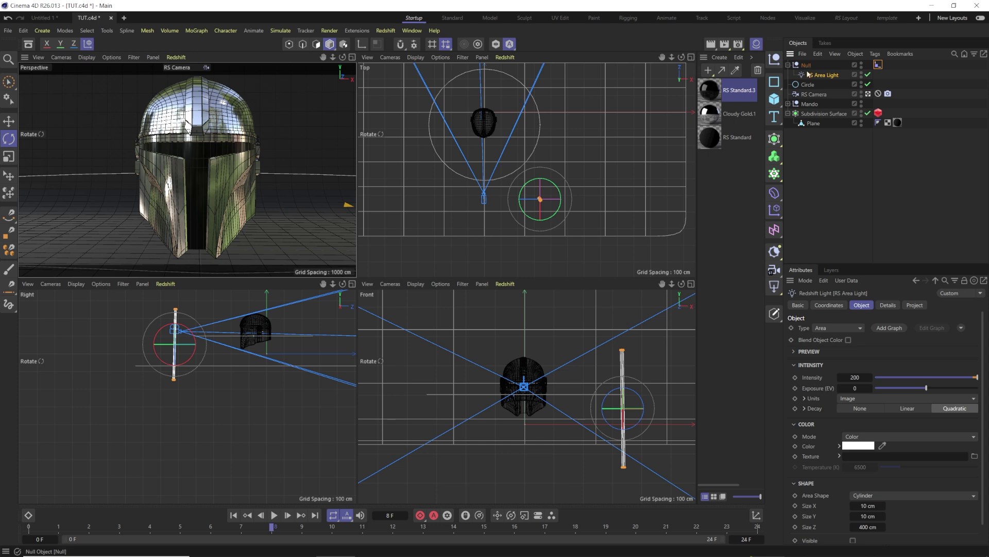
{"action": "left_click", "coordinate": [828, 305]}
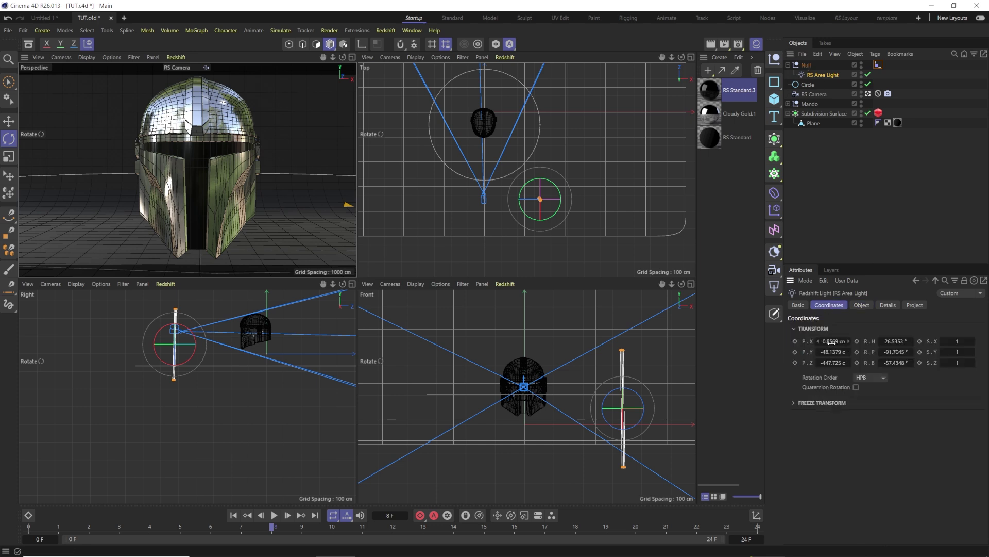
{"action": "left_click", "coordinate": [831, 341]}
{"action": "type", "text": "0"}
{"action": "key", "text": "Tab"}
{"action": "type", "text": "0"}
{"action": "key", "text": "Tab"}
{"action": "type", "text": "0"}
{"action": "key", "text": "Return"}
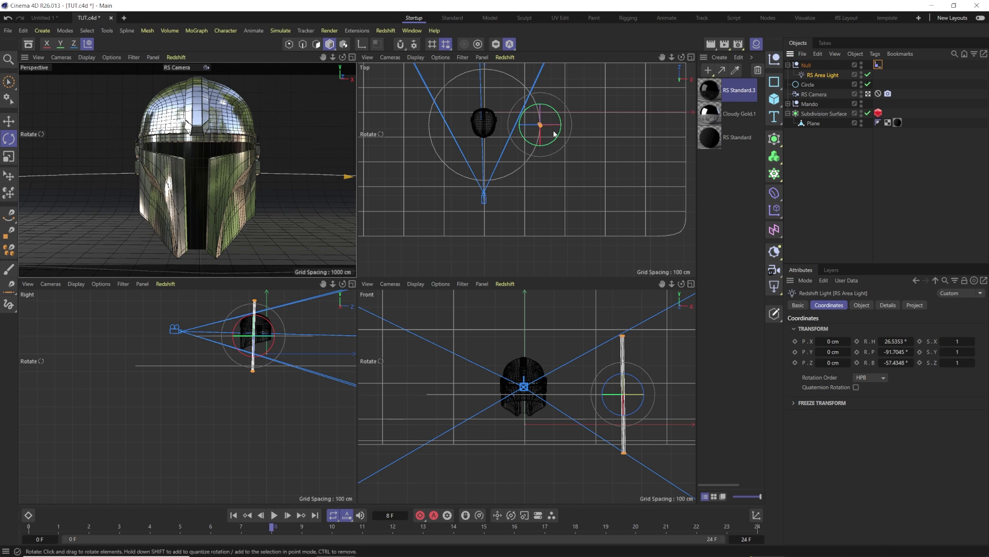
{"action": "left_click", "coordinate": [878, 65]}
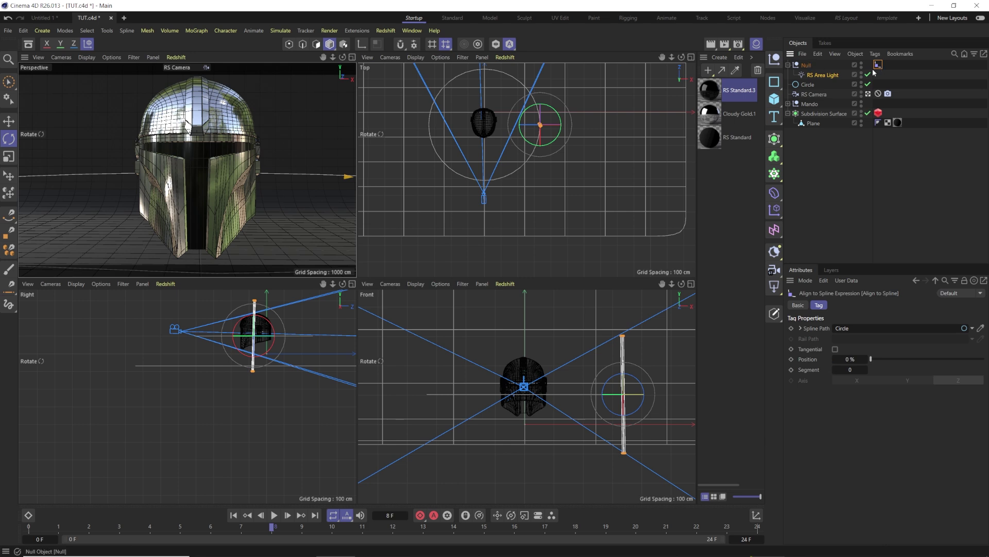
{"action": "key", "text": "shift+f"}
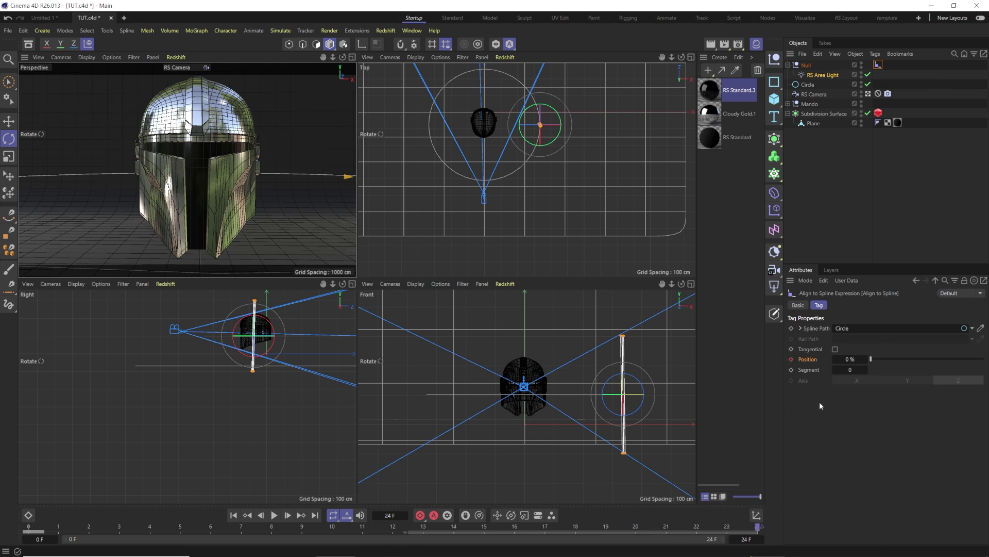
Key the Align to Spline position at 57% and play the orbit from frame 0.
{"action": "left_click_drag", "start_coordinate": [873, 359], "coordinate": [935, 344]}
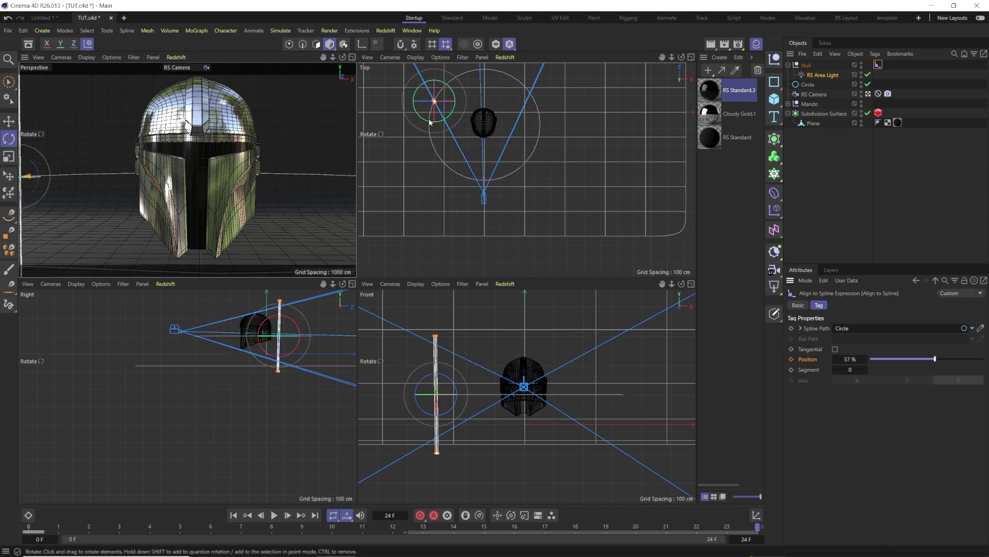
{"action": "left_click", "coordinate": [792, 359]}
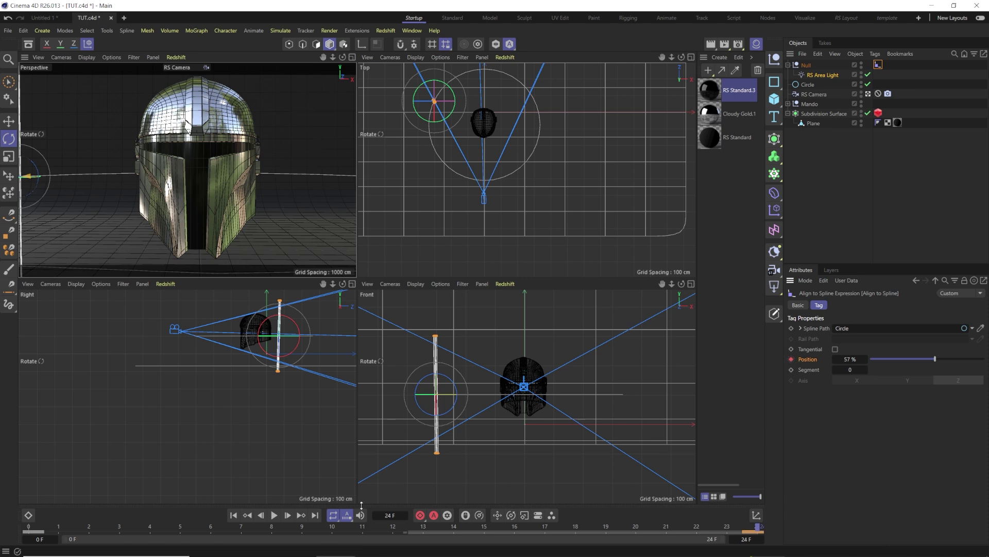
{"action": "left_click", "coordinate": [233, 515]}
{"action": "left_click", "coordinate": [282, 515]}
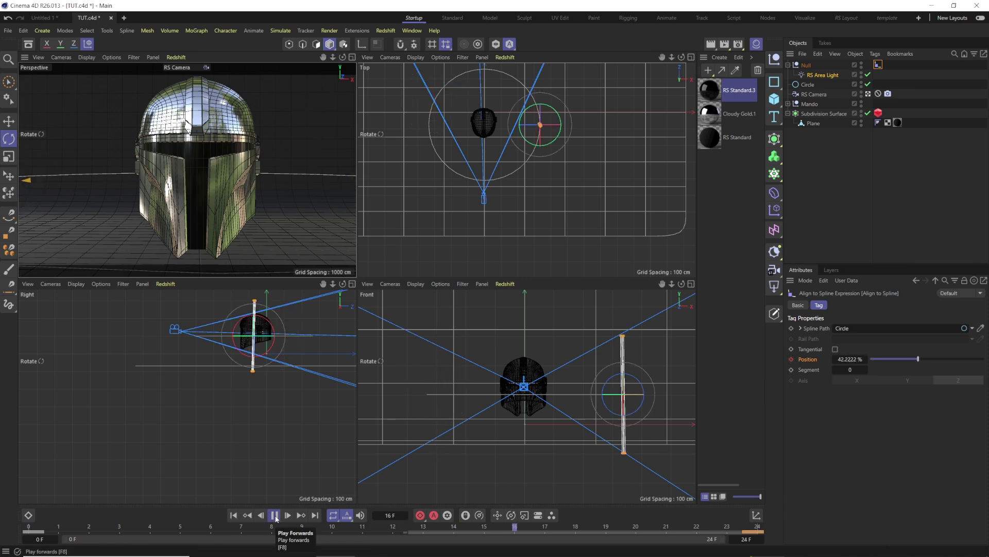
Watch the orbit in enlarged Top and Perspective views, then stop playback and restore four views.
{"action": "middle_click", "coordinate": [511, 195]}
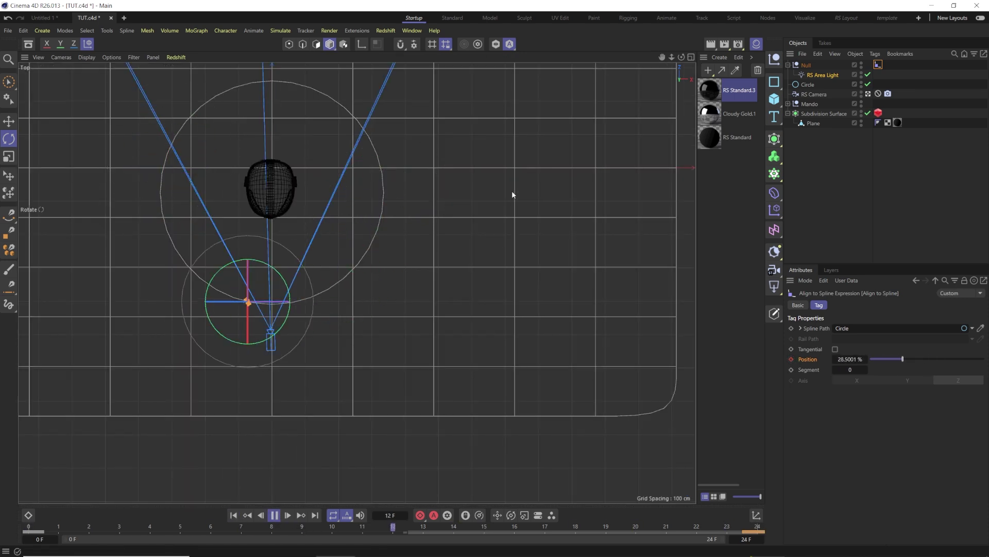
{"action": "middle_click", "coordinate": [512, 191]}
{"action": "middle_click", "coordinate": [302, 209]}
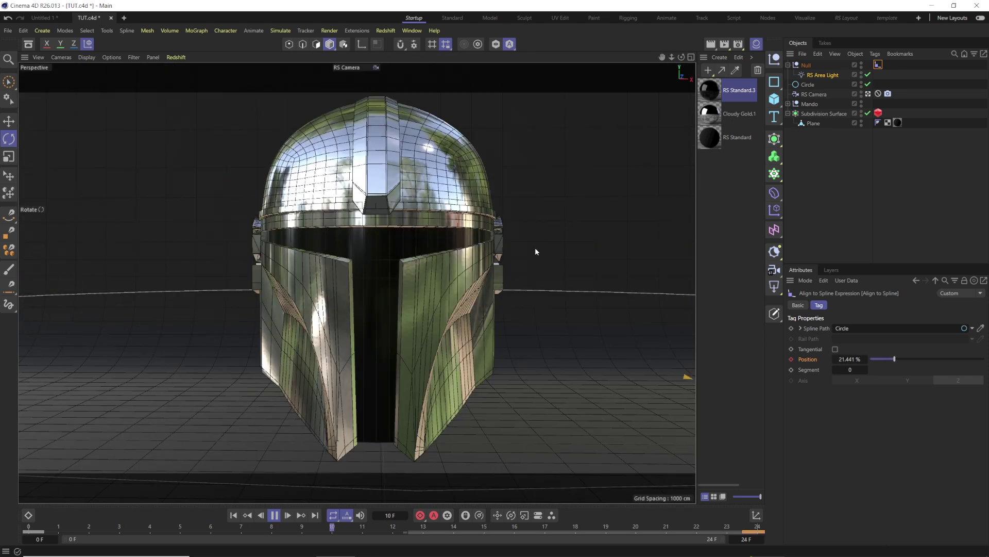
{"action": "left_click", "coordinate": [274, 514]}
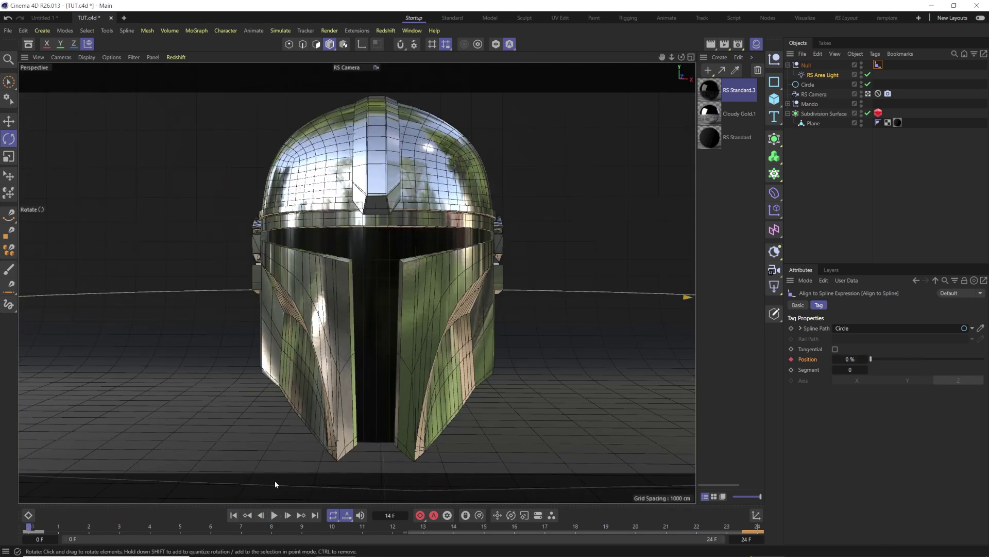
{"action": "middle_click", "coordinate": [275, 480]}
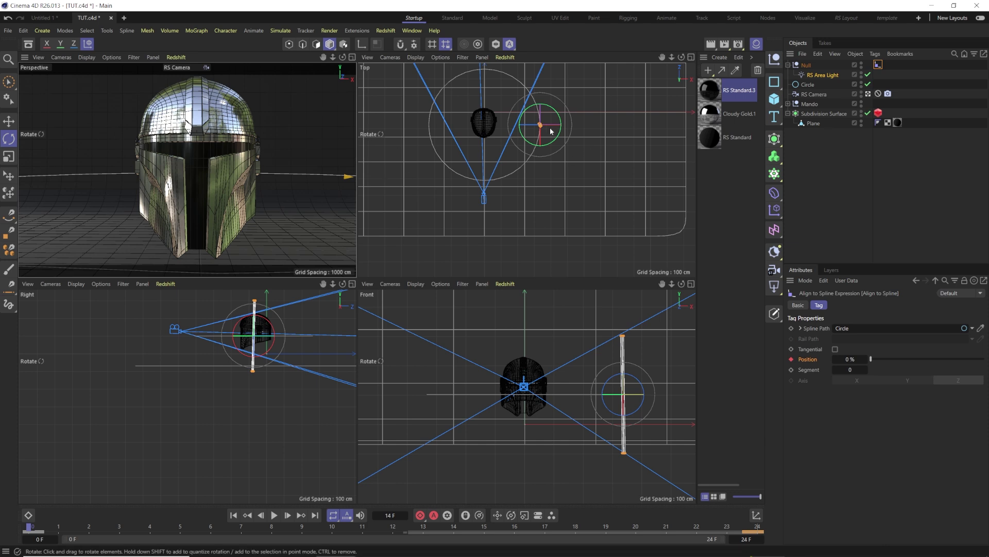
Add a Vibrate animation tag to the RS Area Light.
{"action": "left_click", "coordinate": [824, 75]}
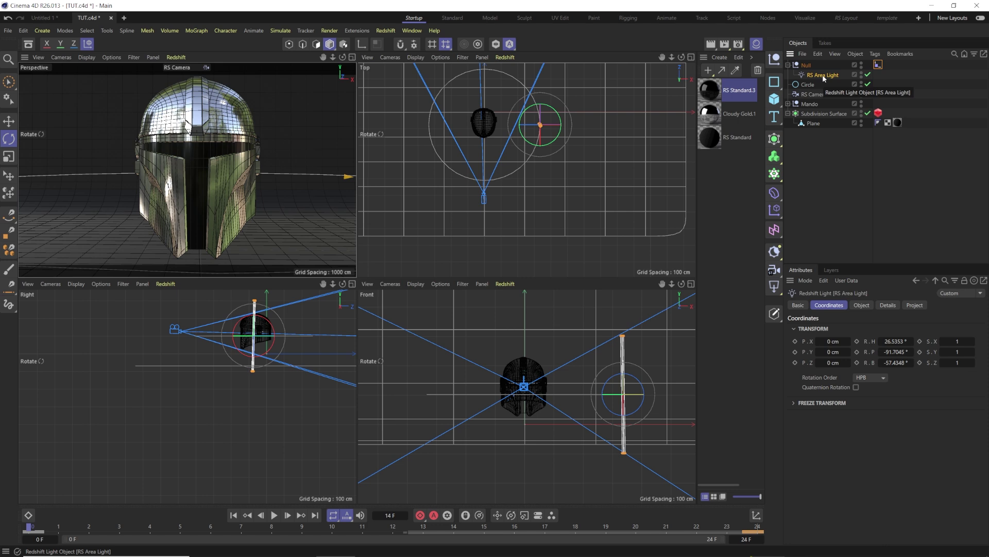
{"action": "right_click", "coordinate": [823, 76]}
{"action": "mouse_move", "coordinate": [846, 72]}
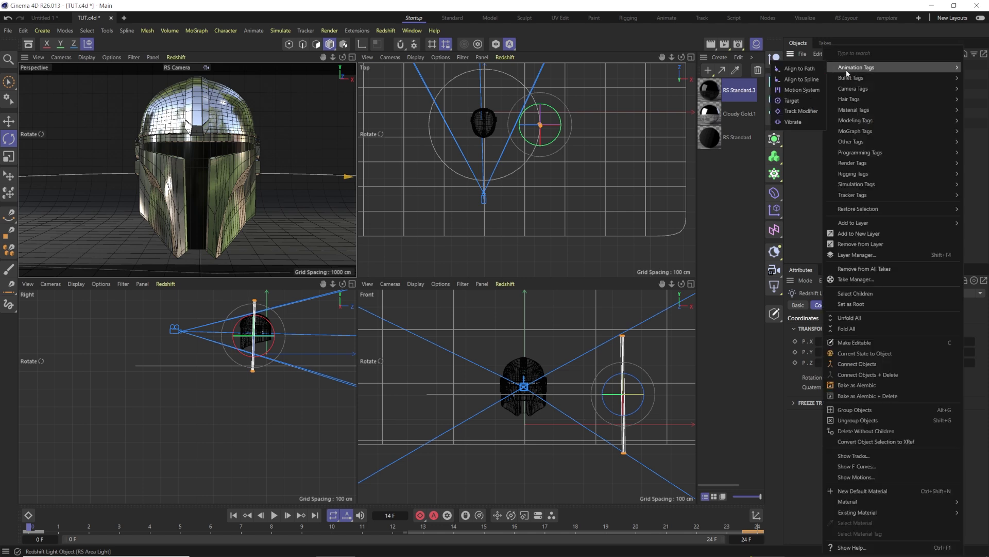
{"action": "left_click", "coordinate": [795, 122]}
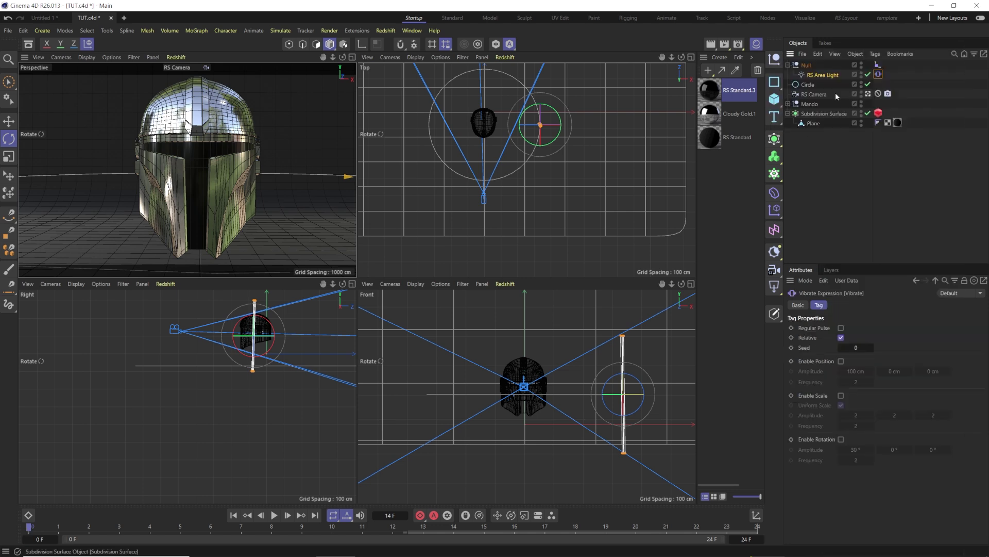
Enable Vibrate position with 500 cm X and Y amplitude and frequency 0.1.
{"action": "left_click", "coordinate": [841, 361]}
{"action": "double_click", "coordinate": [855, 371]}
{"action": "type", "text": "500"}
{"action": "key", "text": "Return"}
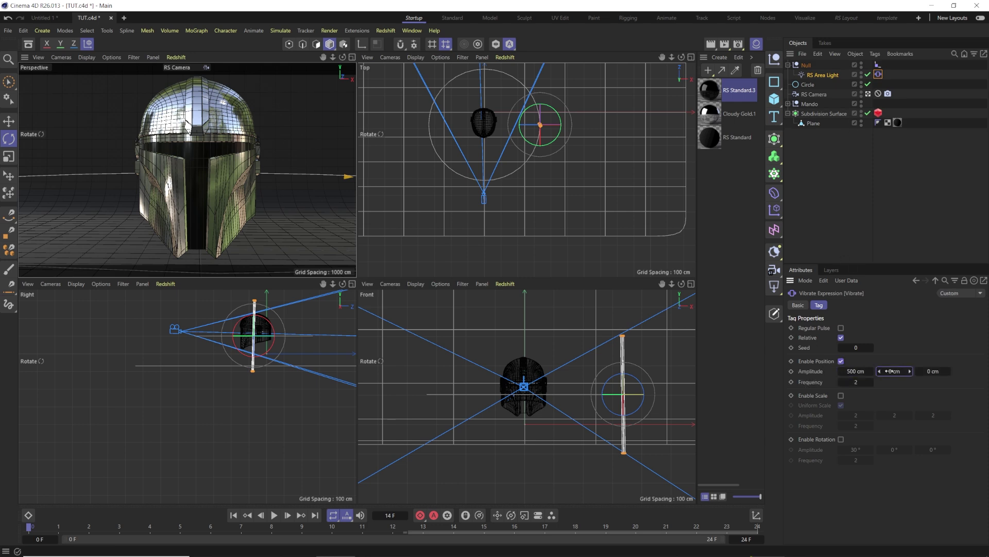
{"action": "double_click", "coordinate": [932, 370]}
{"action": "type", "text": "500"}
{"action": "double_click", "coordinate": [851, 384]}
{"action": "type", "text": "0.1"}
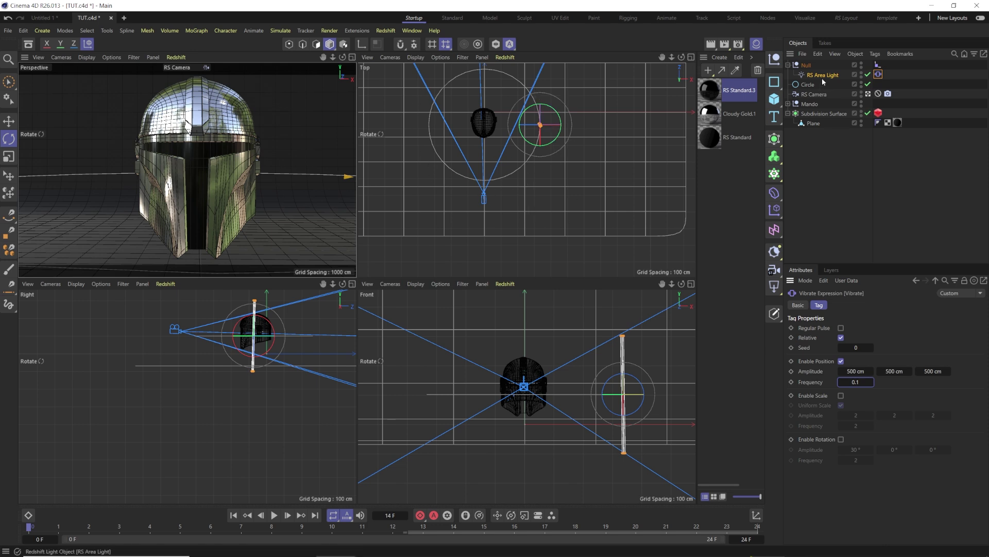
Enable Vibrate rotation with 360° amplitude on each axis.
{"action": "left_click", "coordinate": [842, 439]}
{"action": "left_click", "coordinate": [872, 453]}
{"action": "type", "text": "360"}
{"action": "key", "text": "Return"}
{"action": "type", "text": "36"}
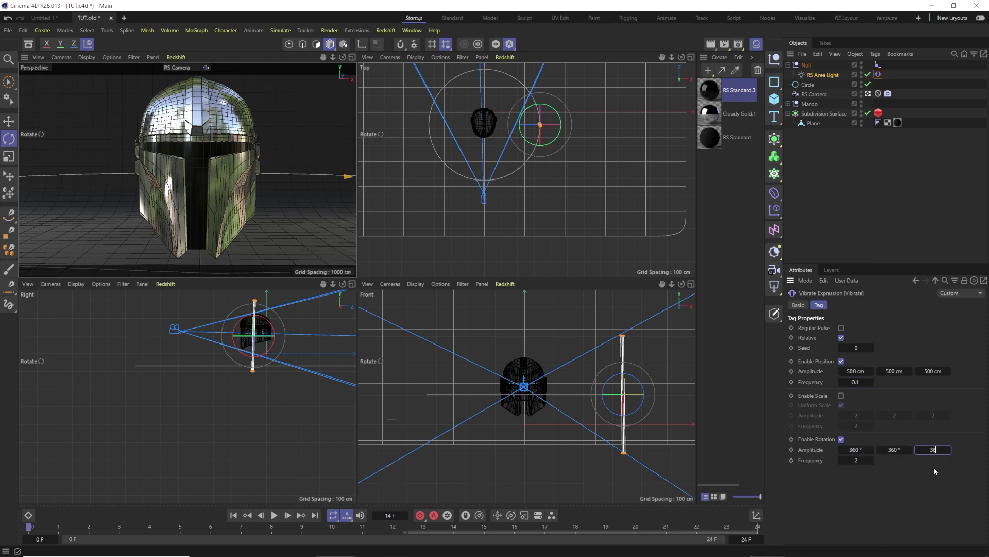
{"action": "type", "text": "0"}
{"action": "key", "text": "Return"}
Play the animation and watch the light vibrate in enlarged top and front views.
{"action": "left_click", "coordinate": [274, 514]}
{"action": "middle_click", "coordinate": [491, 191]}
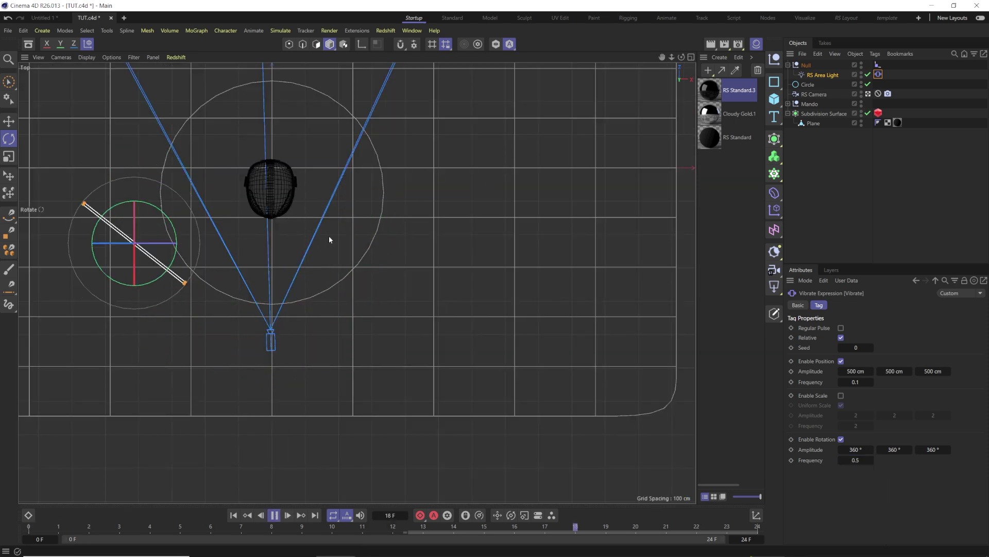
{"action": "middle_click", "coordinate": [380, 239]}
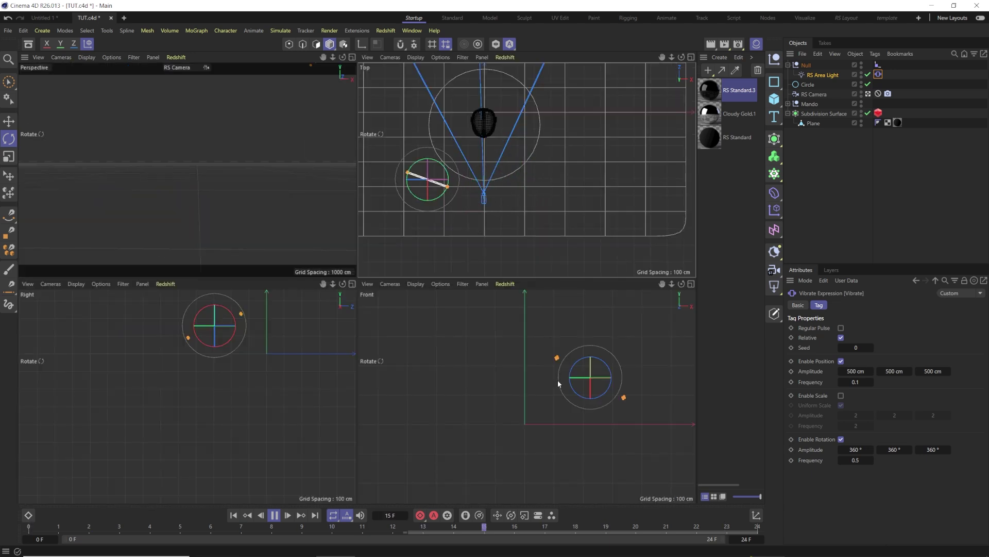
{"action": "middle_click", "coordinate": [560, 376]}
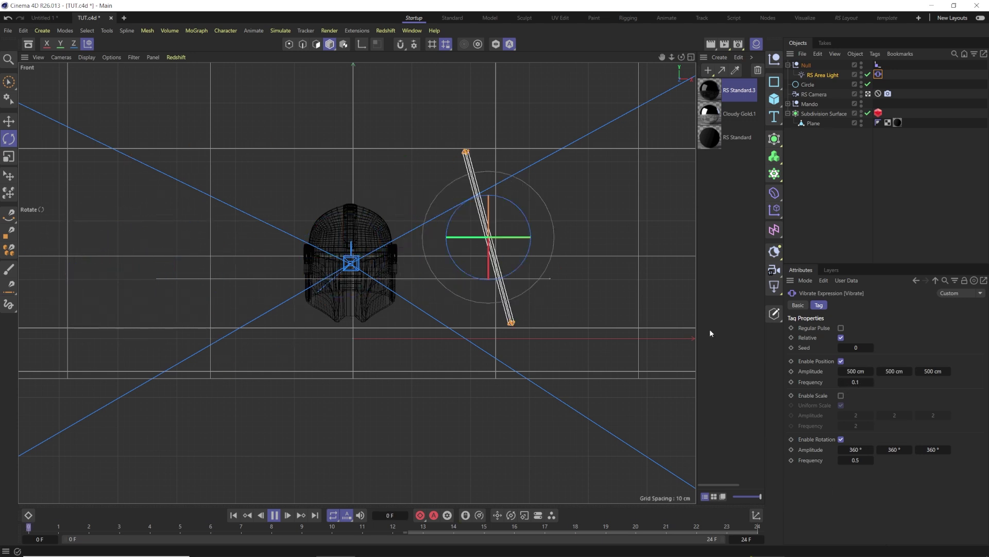
Try vibration Seed values 1 and 2, then set the seed back to 0.
{"action": "left_click", "coordinate": [871, 347]}
{"action": "left_click", "coordinate": [872, 348]}
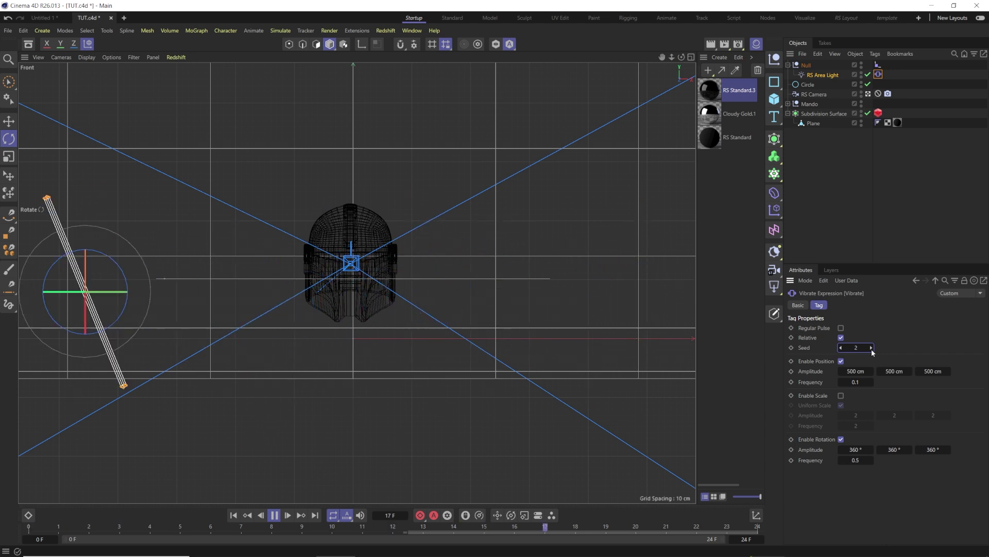
{"action": "left_click", "coordinate": [841, 347]}
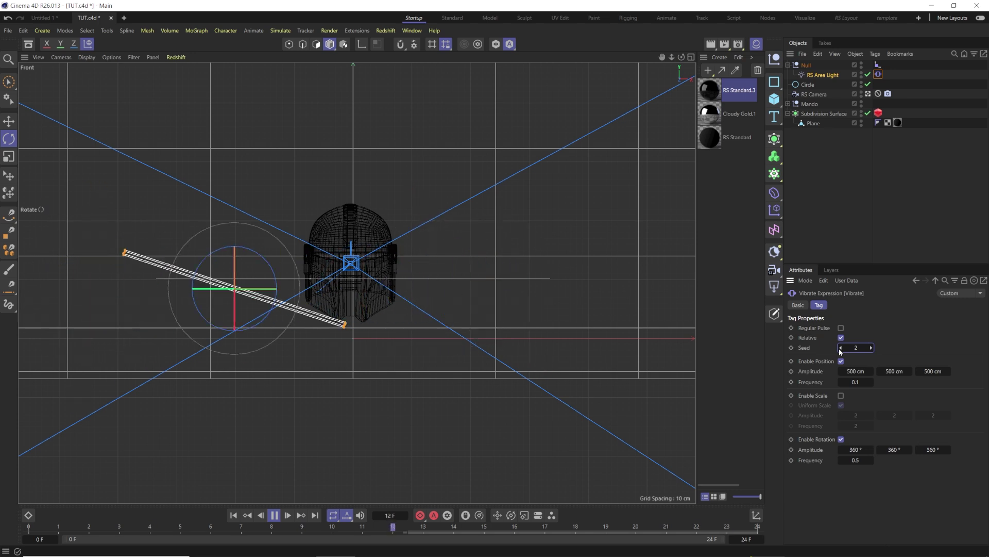
{"action": "left_click", "coordinate": [840, 347]}
Pause playback in the enlarged perspective view and open Redshift RenderView.
{"action": "middle_click", "coordinate": [360, 216]}
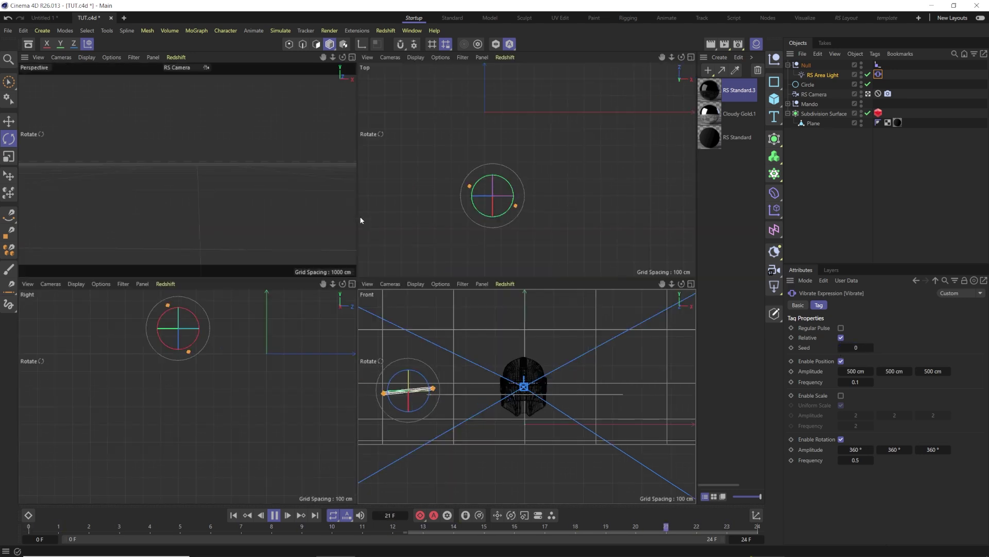
{"action": "middle_click", "coordinate": [193, 184]}
{"action": "left_click", "coordinate": [275, 510]}
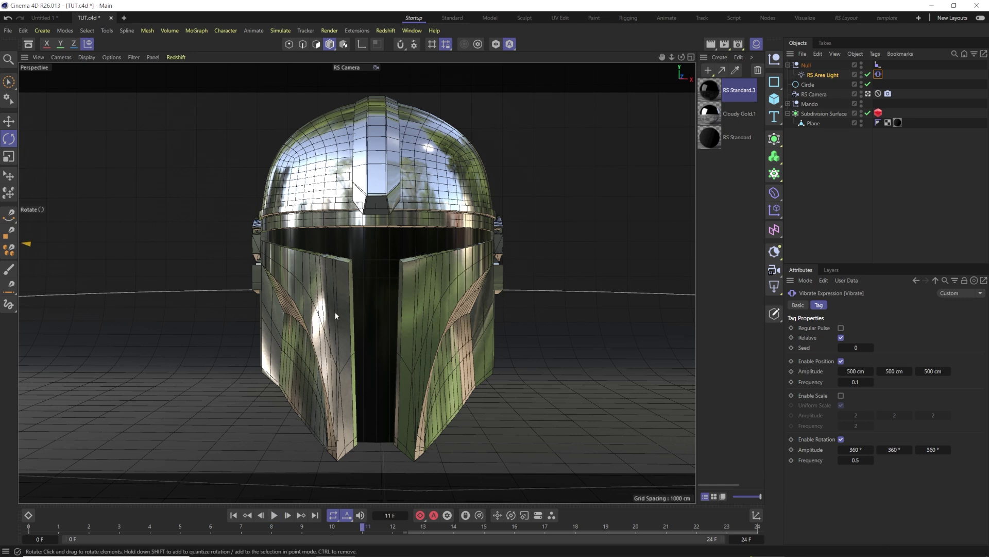
{"action": "left_click", "coordinate": [357, 31]}
{"action": "left_click", "coordinate": [393, 108]}
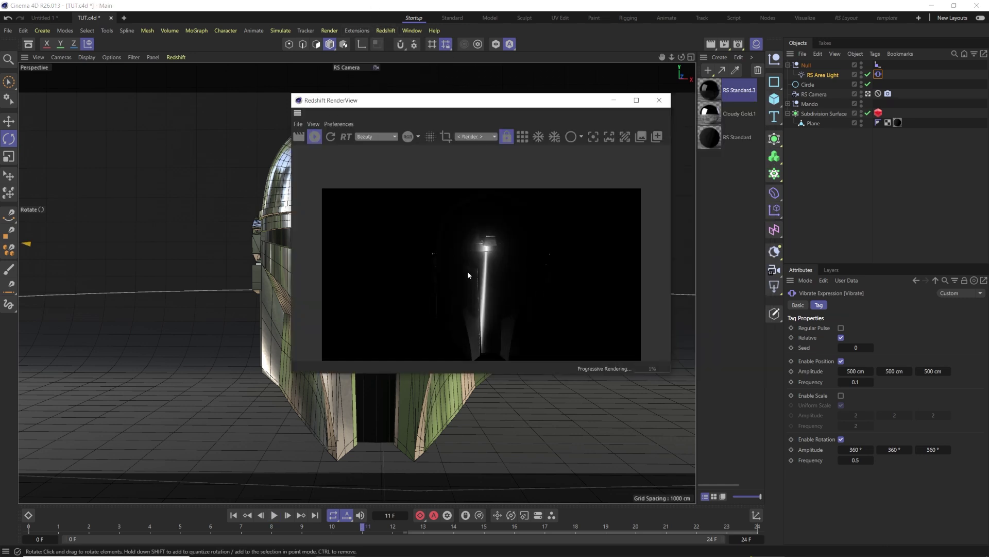
Re-render frame 11 in RenderView, then open Render Settings on Redshift Motion Blur.
{"action": "key", "text": "F8"}
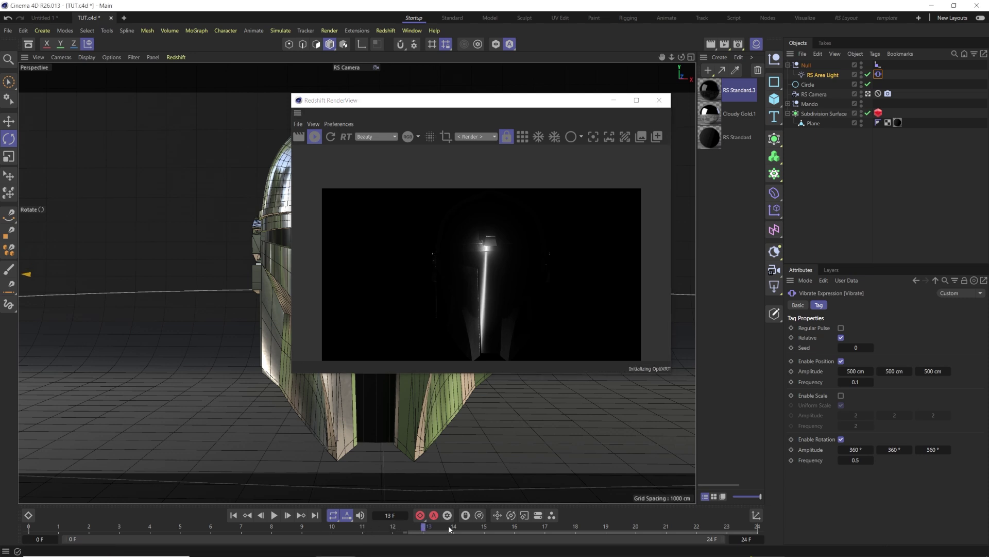
{"action": "left_click", "coordinate": [363, 528]}
{"action": "left_click", "coordinate": [434, 242]}
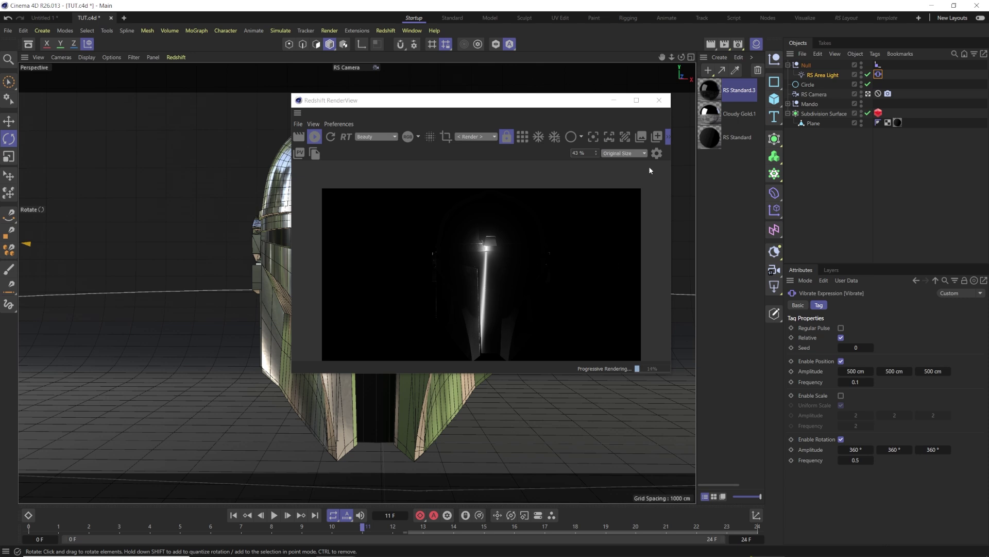
{"action": "left_click", "coordinate": [739, 44]}
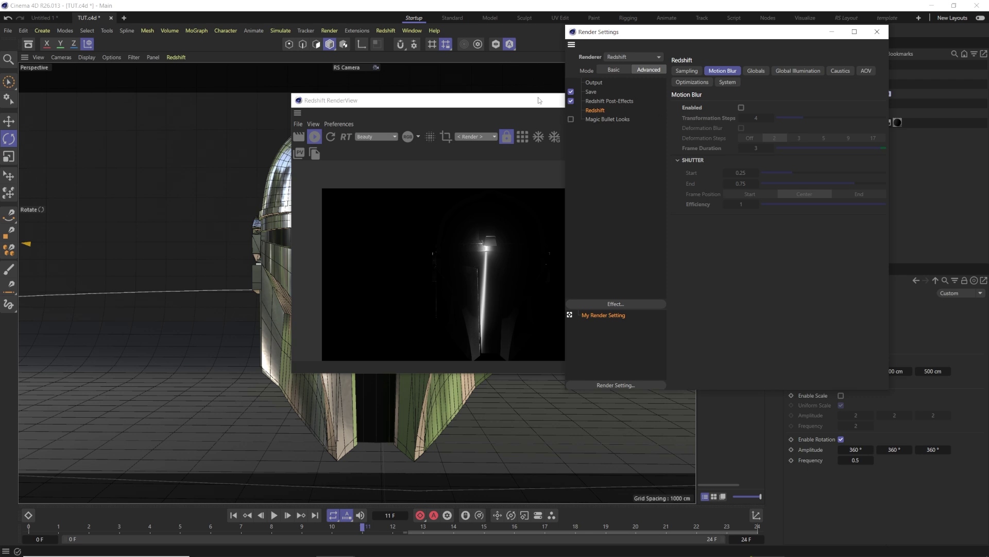
Tick Redshift Motion Blur Enabled, keeping 4 transformation steps and frame duration 3.
{"action": "left_click_drag", "start_coordinate": [615, 33], "coordinate": [597, 40]}
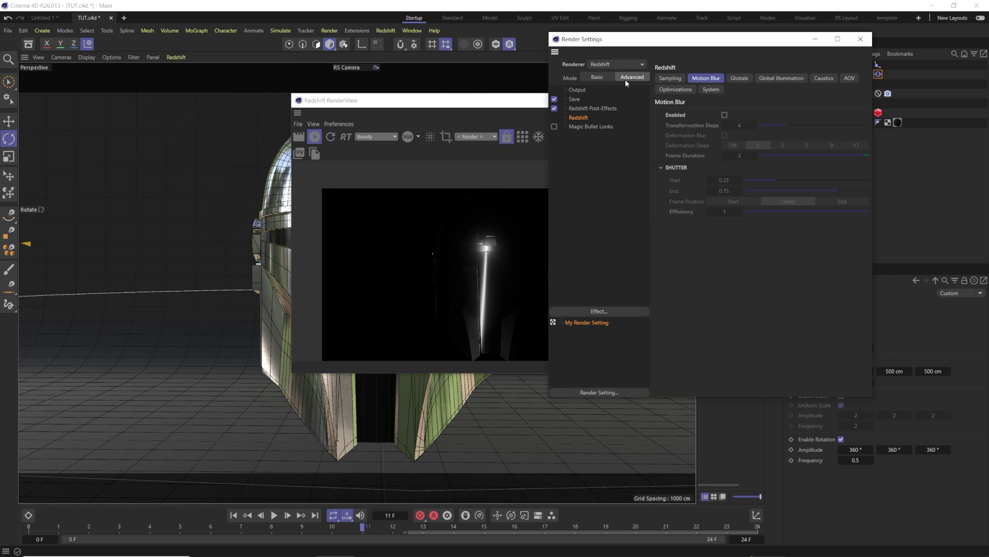
{"action": "left_click", "coordinate": [725, 115]}
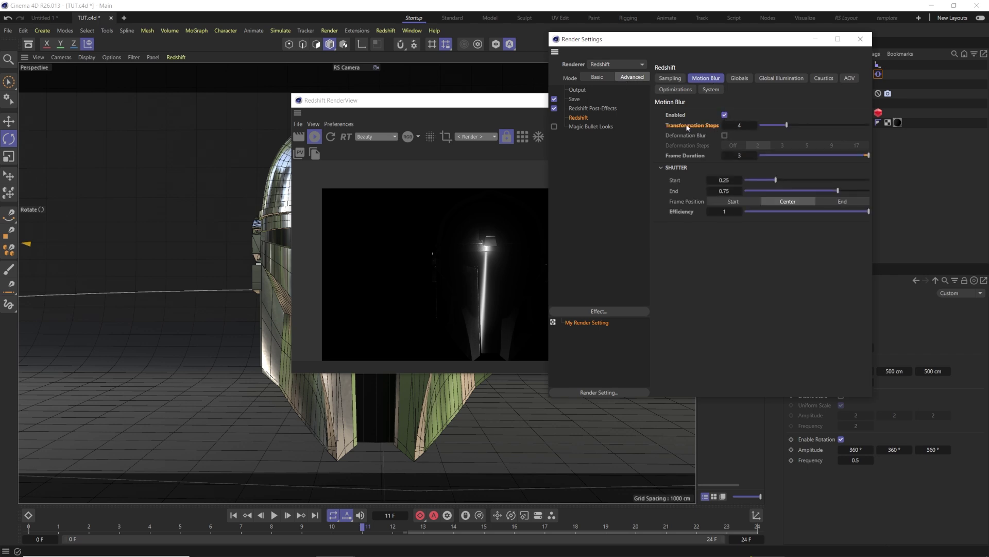
{"action": "left_click", "coordinate": [685, 156]}
{"action": "left_click", "coordinate": [437, 102]}
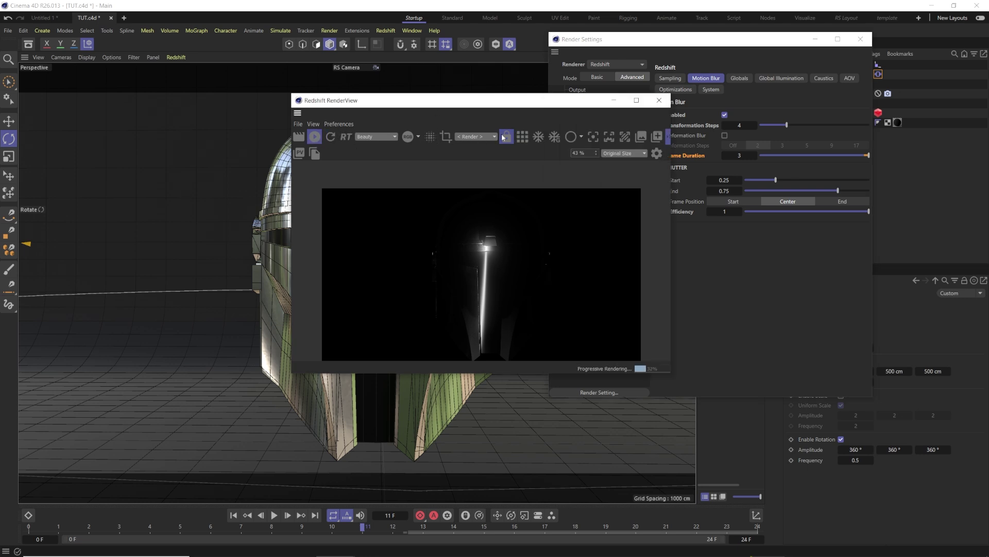
Switch RenderView to bucket rendering and restart IPR to show the motion blur.
{"action": "left_click", "coordinate": [522, 137]}
{"action": "left_click", "coordinate": [314, 137]}
{"action": "left_click", "coordinate": [300, 138]}
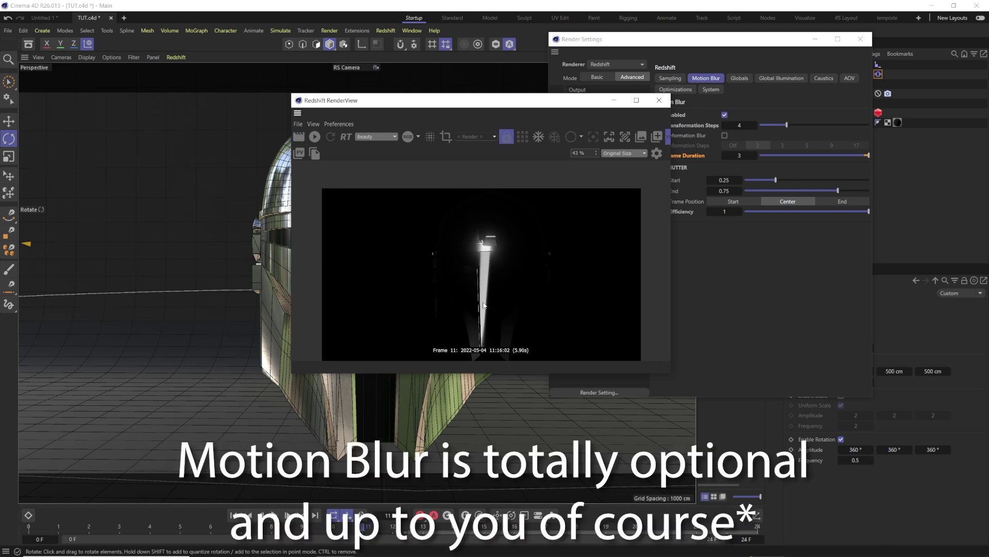
{"action": "scroll", "coordinate": [499, 265], "scroll_direction": "down", "scroll_amount": 1}
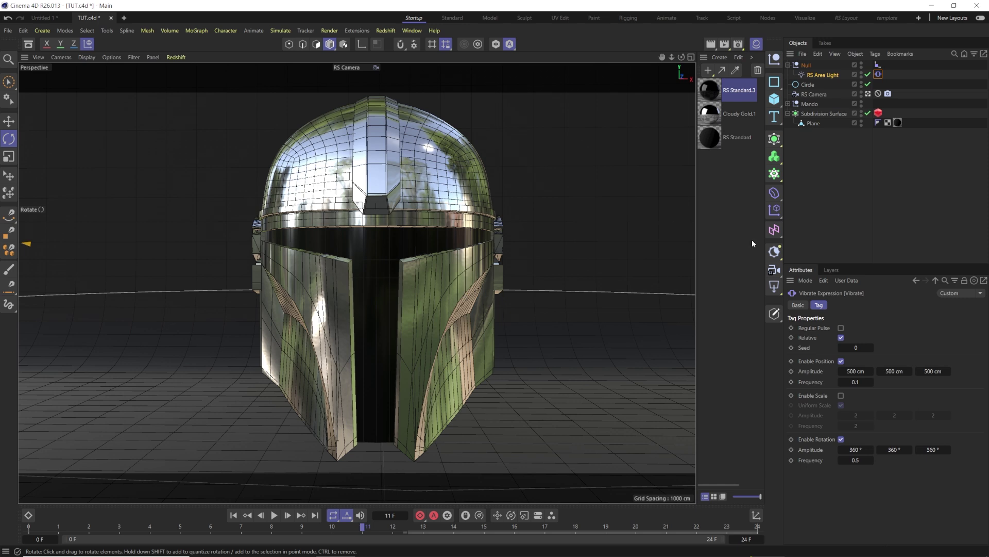
Set the RS Area Light colour to red and launch Redshift RenderView.
{"action": "left_click", "coordinate": [873, 75]}
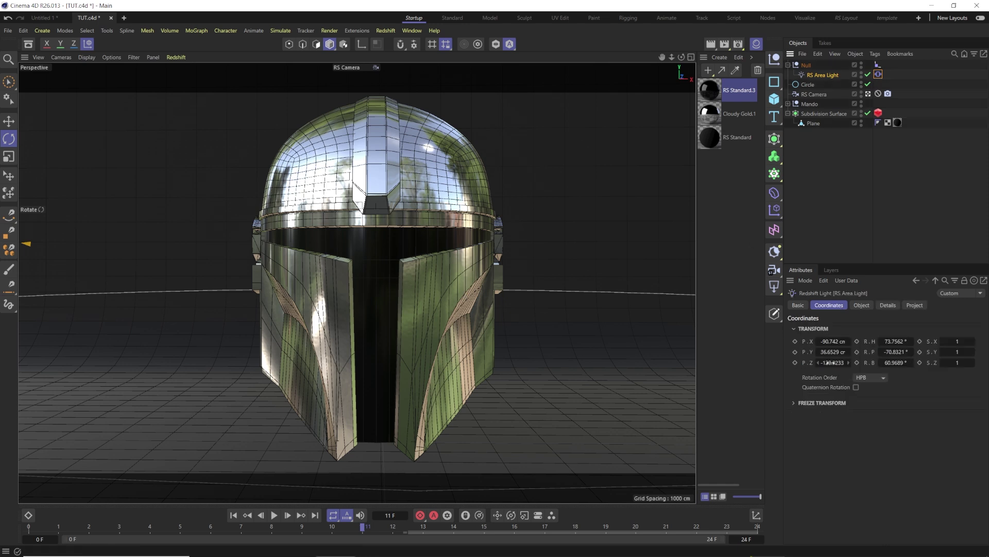
{"action": "left_click", "coordinate": [861, 306]}
{"action": "left_click", "coordinate": [857, 445]}
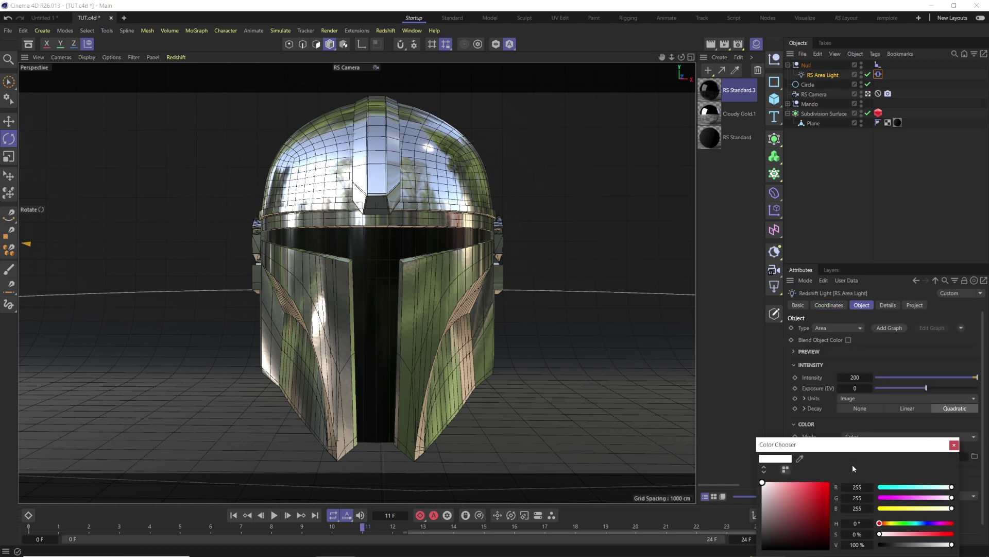
{"action": "left_click", "coordinate": [828, 483]}
{"action": "left_click", "coordinate": [954, 444]}
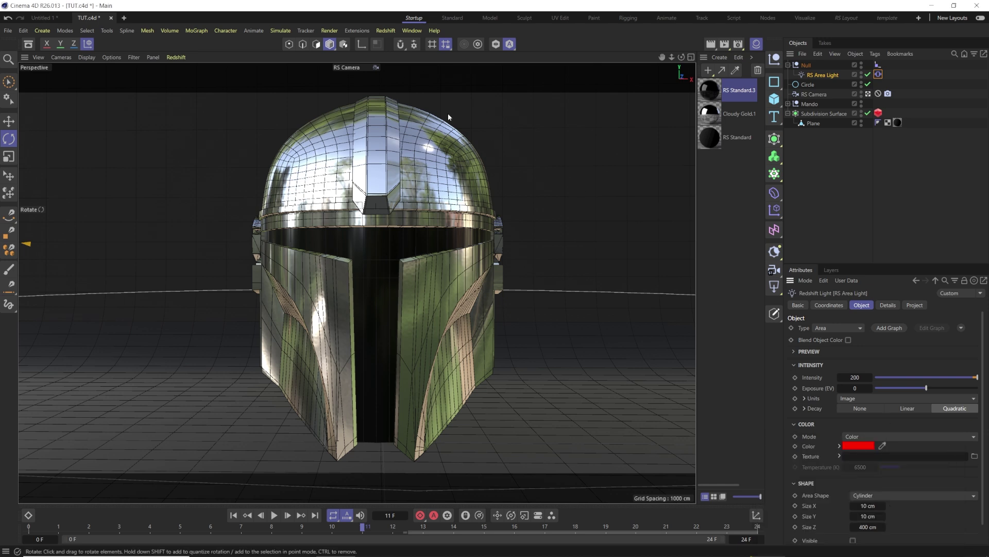
{"action": "left_click", "coordinate": [384, 31]}
{"action": "left_click", "coordinate": [407, 110]}
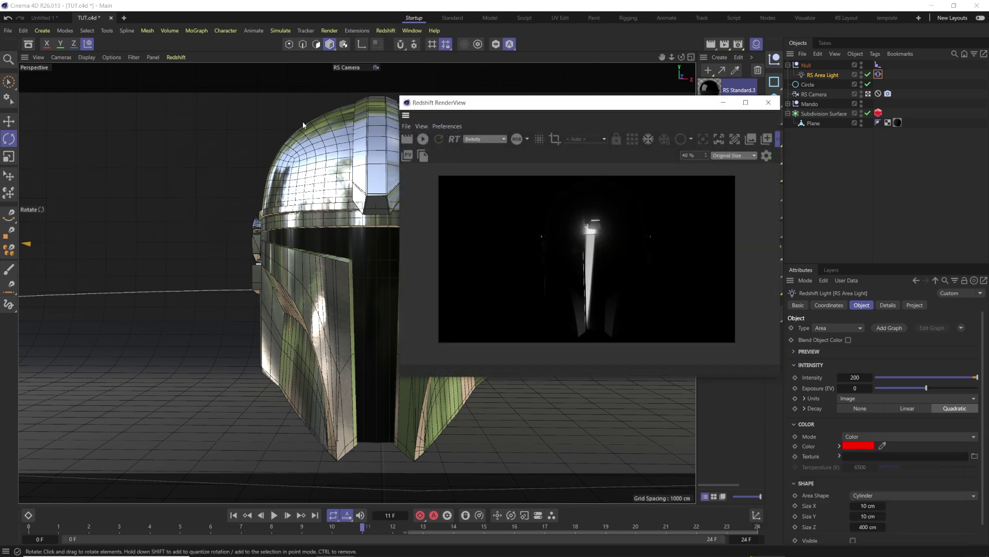
Add Bloom in RenderView post-effects with a low threshold and intensity 0.744.
{"action": "left_click_drag", "start_coordinate": [433, 102], "coordinate": [209, 97]}
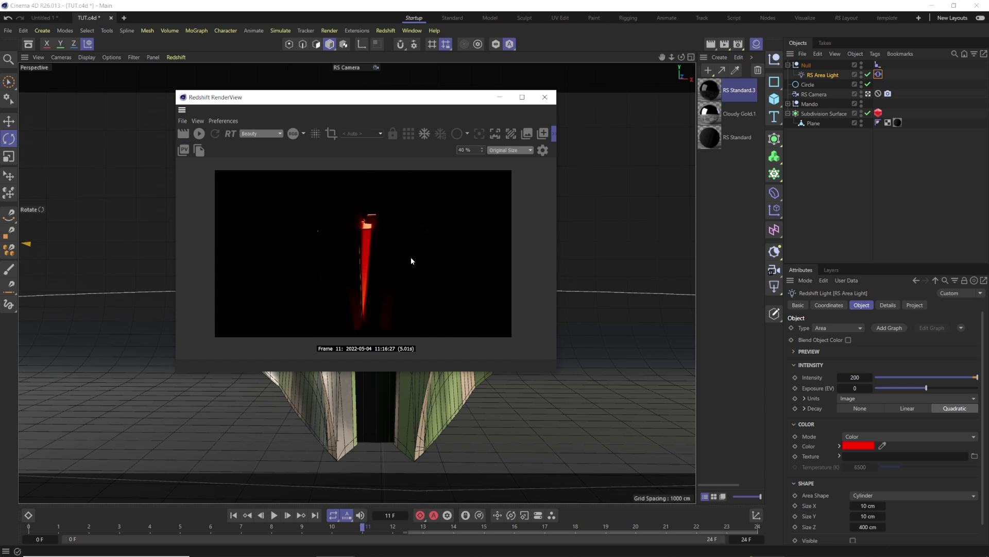
{"action": "left_click", "coordinate": [542, 150]}
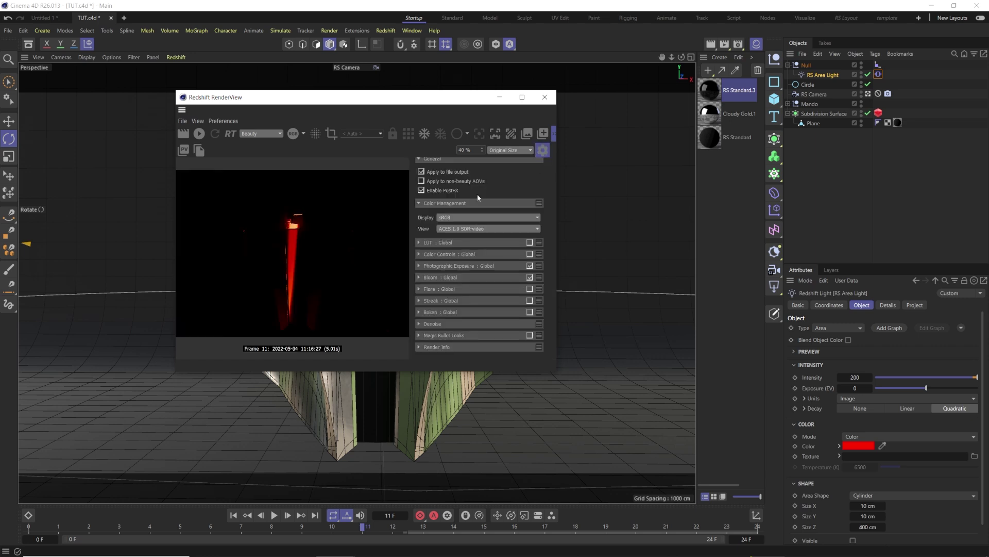
{"action": "left_click", "coordinate": [418, 278]}
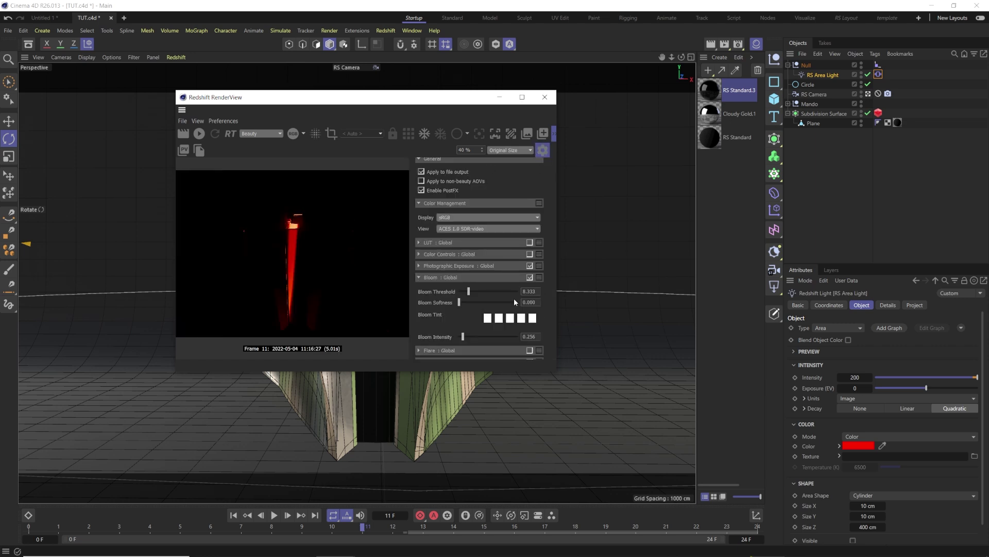
{"action": "left_click_drag", "start_coordinate": [472, 294], "coordinate": [459, 295]}
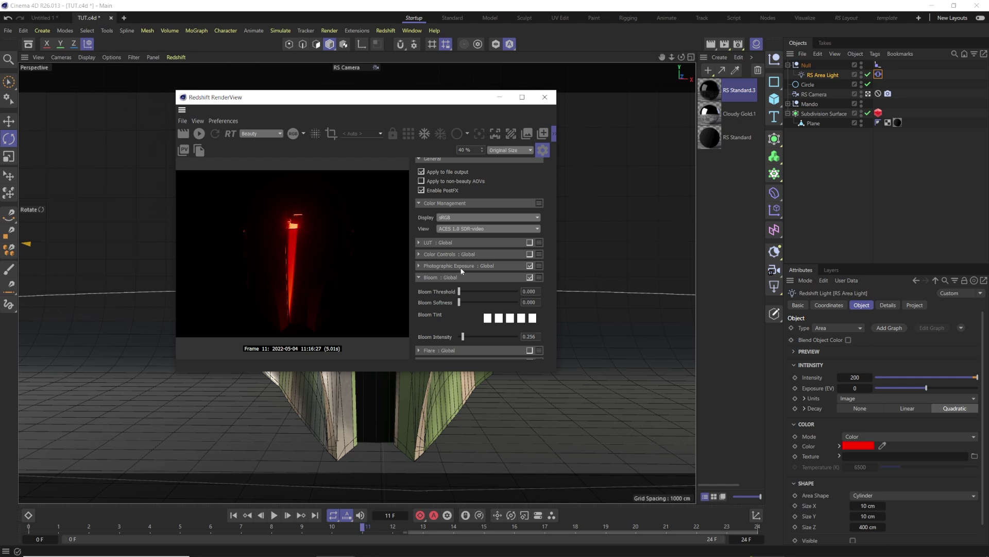
{"action": "left_click_drag", "start_coordinate": [460, 292], "coordinate": [461, 293]}
{"action": "left_click_drag", "start_coordinate": [462, 337], "coordinate": [470, 336]}
{"action": "left_click_drag", "start_coordinate": [460, 291], "coordinate": [464, 291]}
Close RenderView and set the Save file path to REDTUT in the Red folder as PNG.
{"action": "left_click", "coordinate": [544, 97]}
{"action": "left_click", "coordinate": [738, 44]}
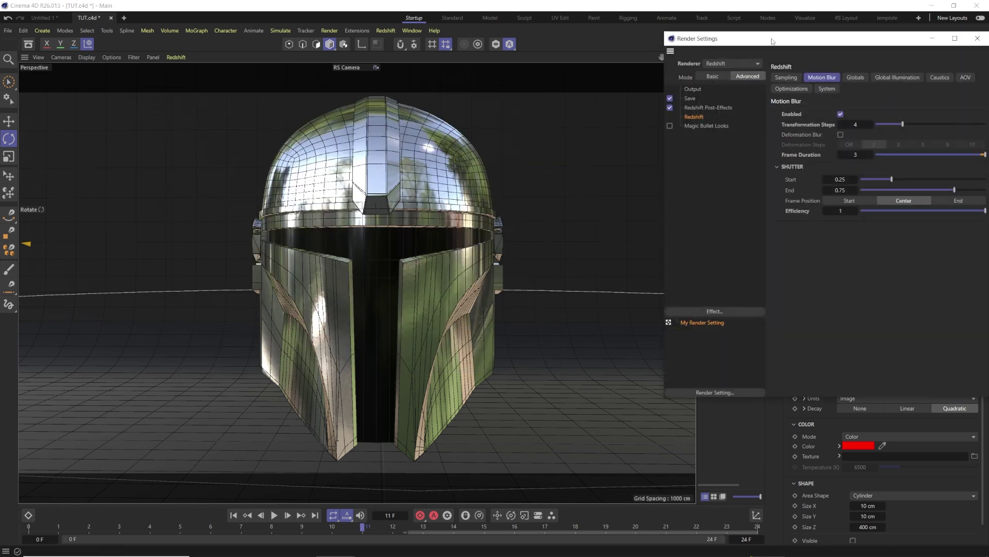
{"action": "left_click_drag", "start_coordinate": [773, 41], "coordinate": [572, 39]}
{"action": "left_click", "coordinate": [528, 87]}
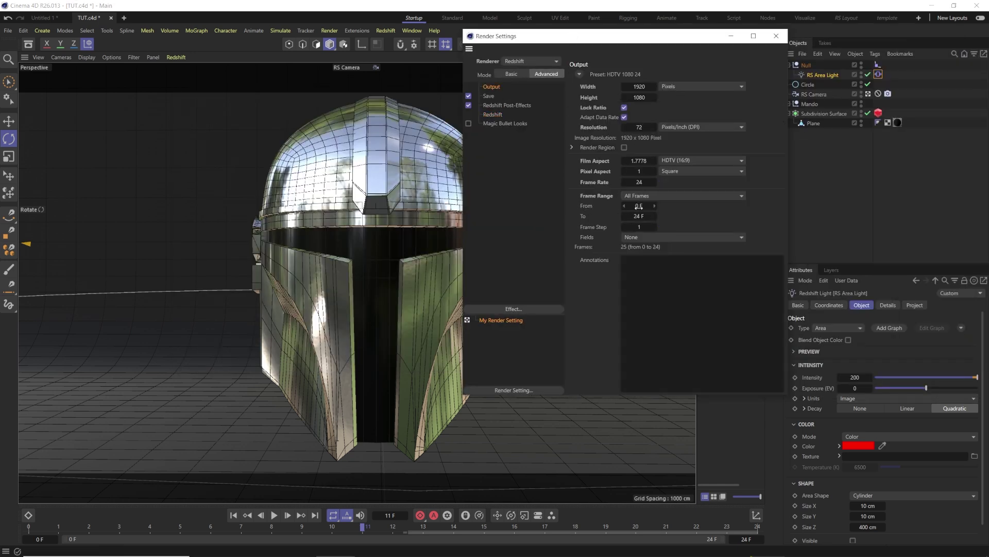
{"action": "left_click", "coordinate": [489, 96]}
{"action": "left_click", "coordinate": [768, 97]}
{"action": "type", "text": "REDTUT"}
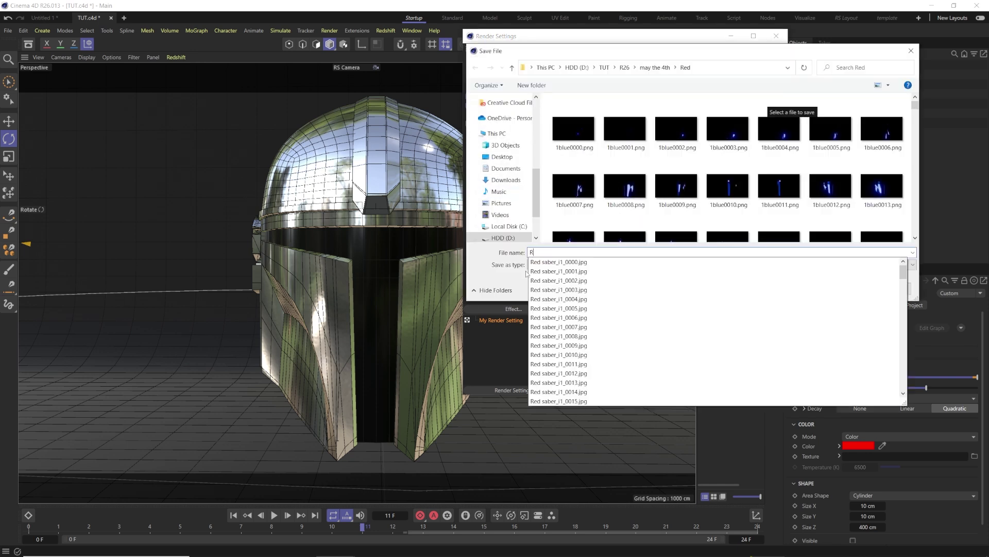
{"action": "left_click", "coordinate": [844, 287]}
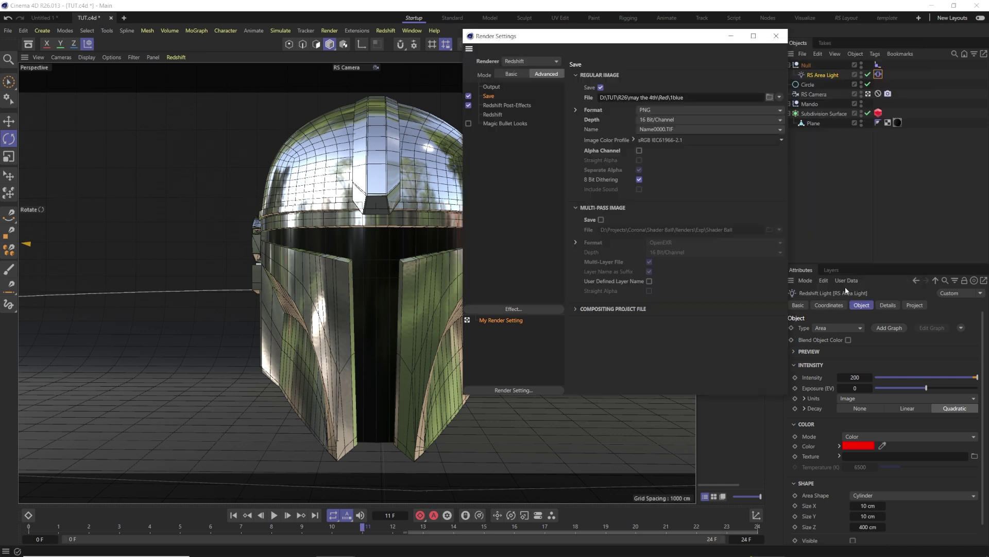
{"action": "left_click", "coordinate": [330, 30]}
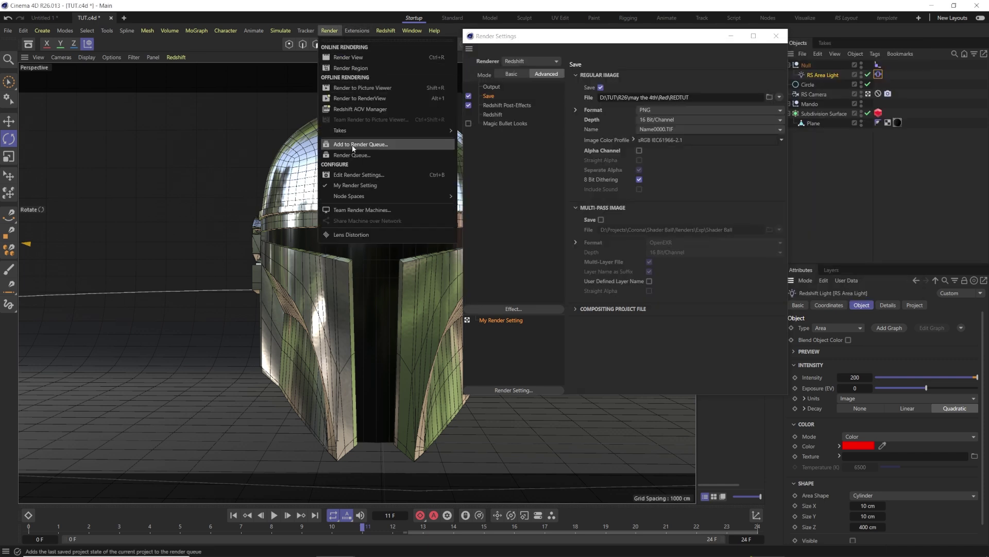
Save the project and add it to the Render Queue as TUT.c4d.
{"action": "left_click", "coordinate": [330, 31]}
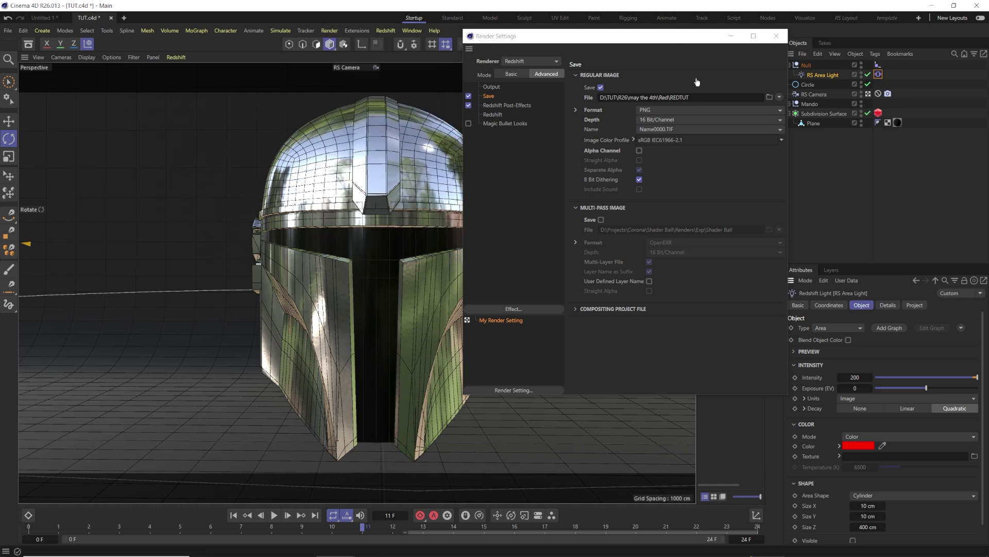
{"action": "left_click", "coordinate": [330, 30]}
{"action": "left_click", "coordinate": [371, 205]}
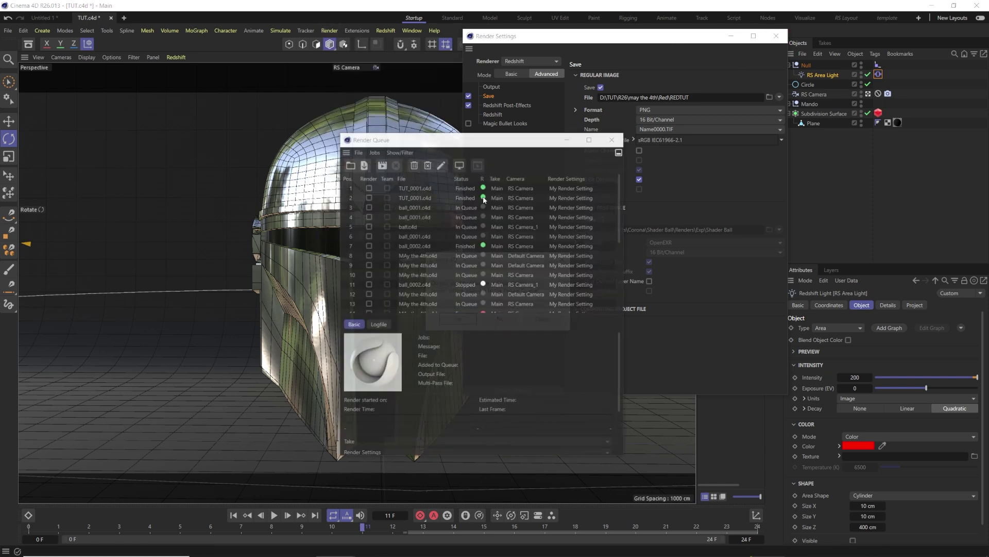
{"action": "left_click", "coordinate": [456, 320]}
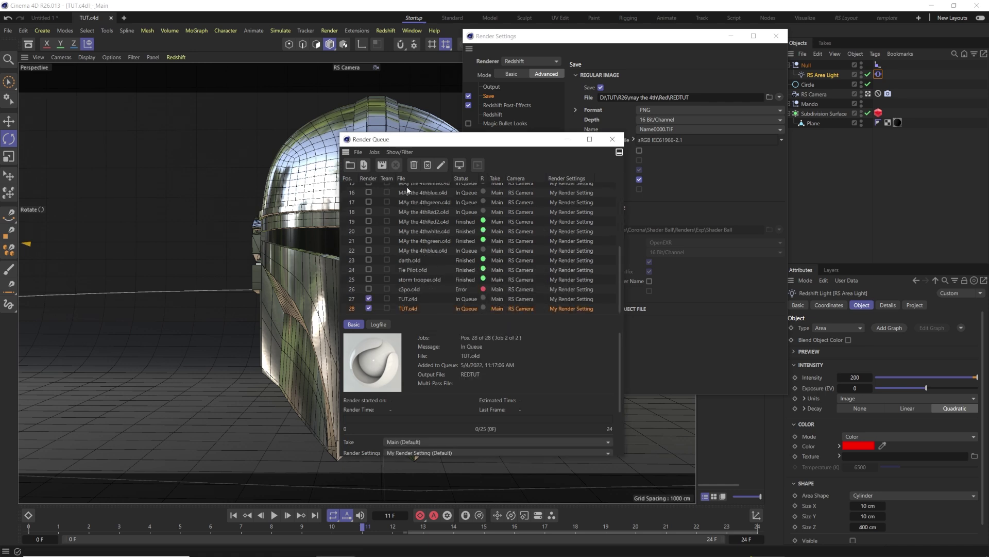
Review the queued Red2, green, blue and white jobs.
{"action": "left_click", "coordinate": [418, 212]}
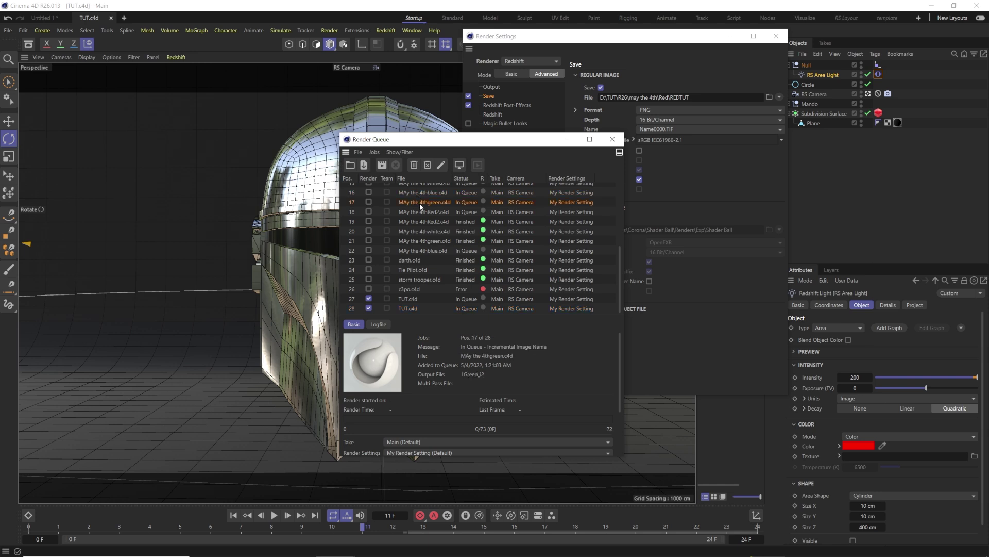
{"action": "scroll", "coordinate": [425, 196], "scroll_direction": "up", "scroll_amount": 2}
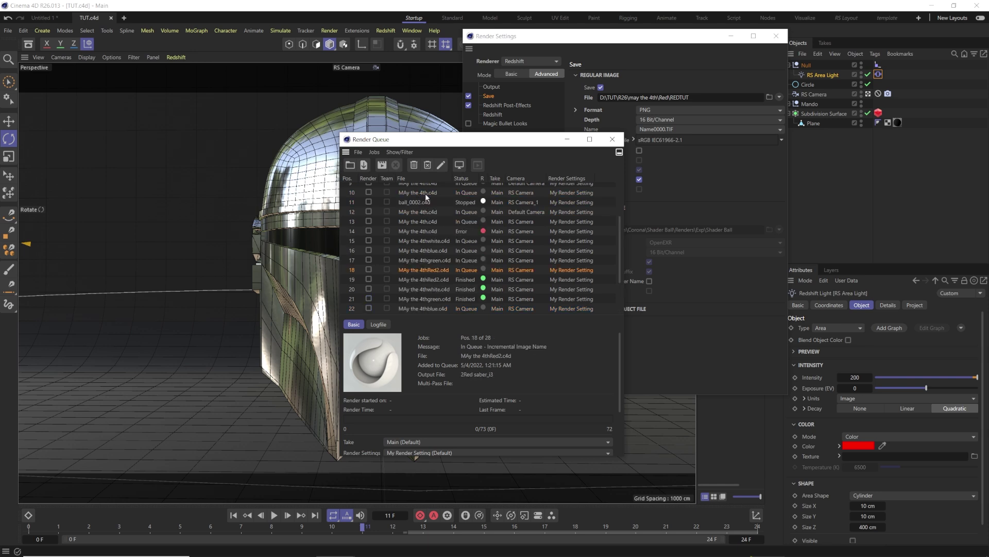
{"action": "left_click", "coordinate": [427, 260]}
{"action": "left_click", "coordinate": [424, 308]}
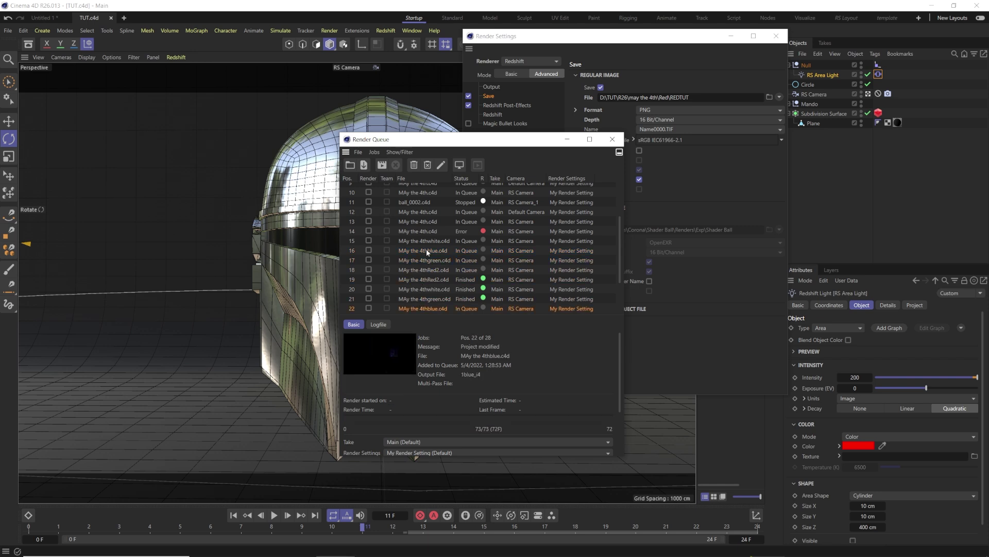
{"action": "left_click", "coordinate": [424, 245]}
{"action": "left_click", "coordinate": [425, 279]}
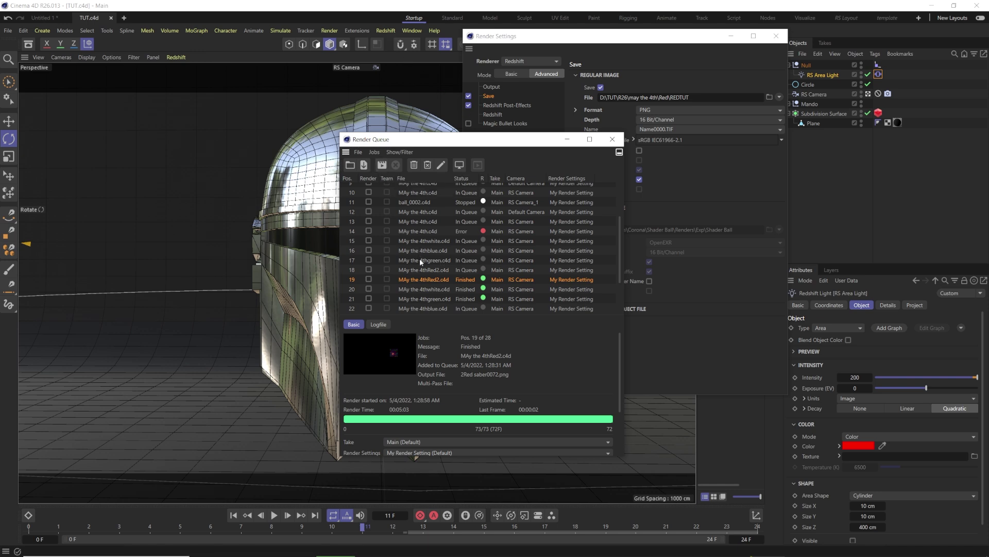
{"action": "scroll", "coordinate": [420, 289], "scroll_direction": "down", "scroll_amount": 2}
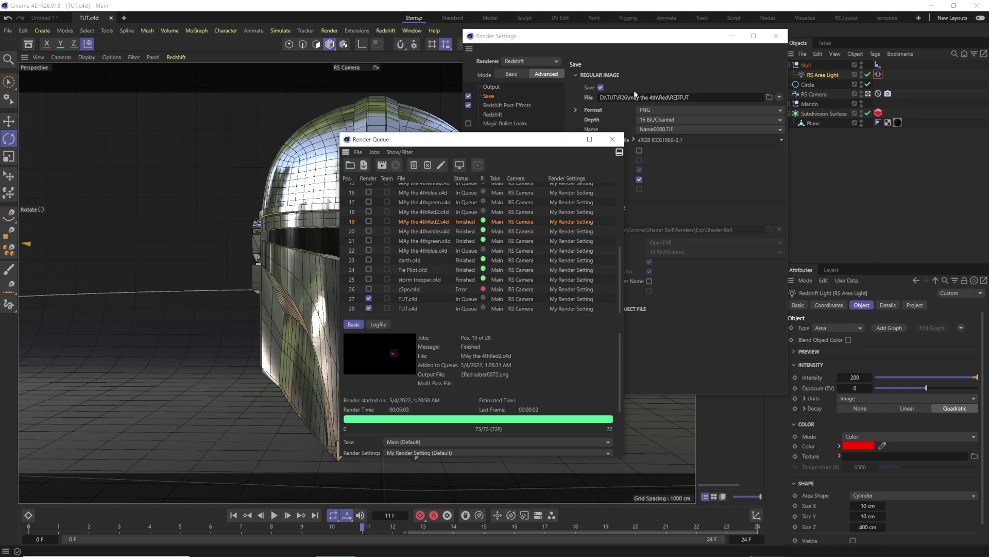
Close the render windows and tilt the Circle spline about 175.5°.
{"action": "left_click", "coordinate": [776, 36]}
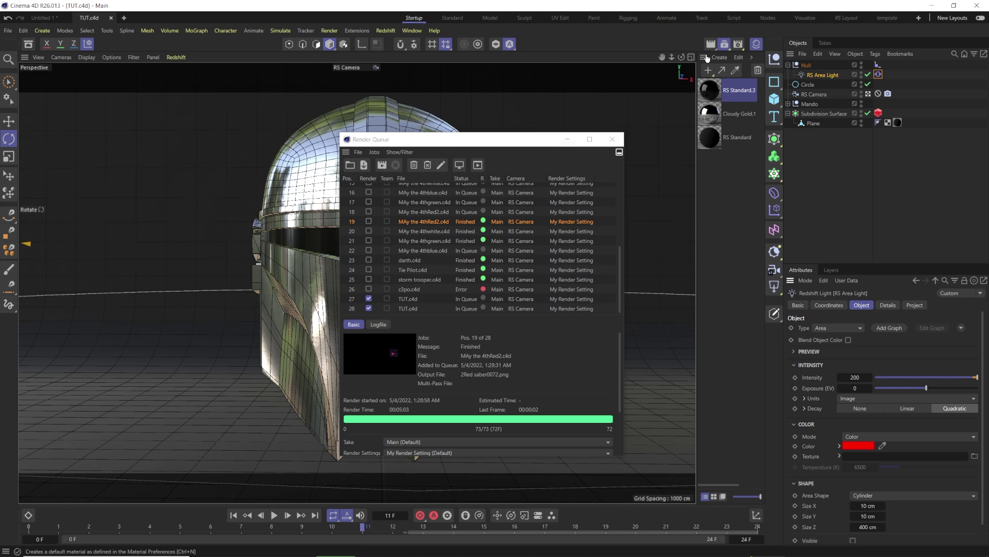
{"action": "left_click_drag", "start_coordinate": [474, 146], "coordinate": [446, 80]}
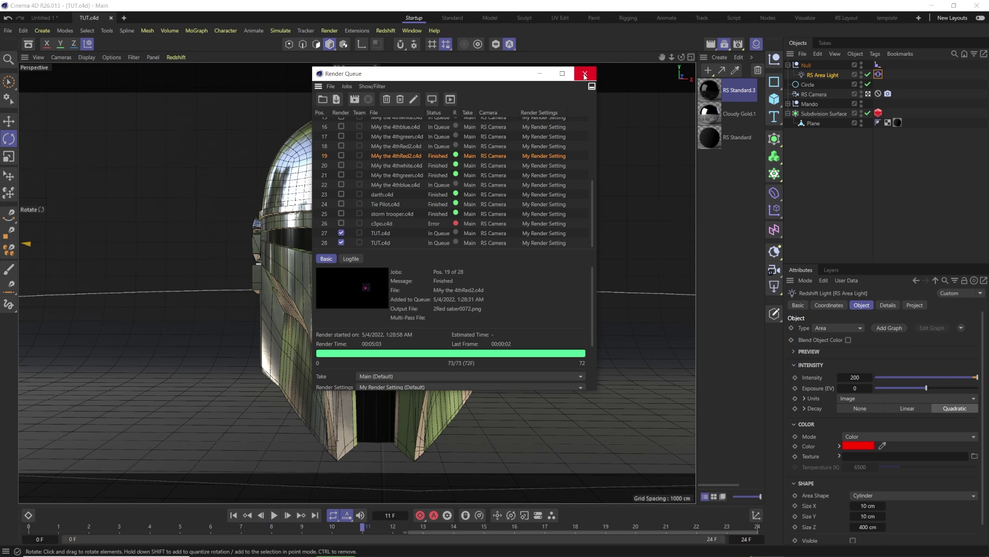
{"action": "left_click", "coordinate": [585, 75]}
{"action": "left_click", "coordinate": [406, 325]}
{"action": "left_click_drag", "start_coordinate": [366, 278], "coordinate": [468, 439]}
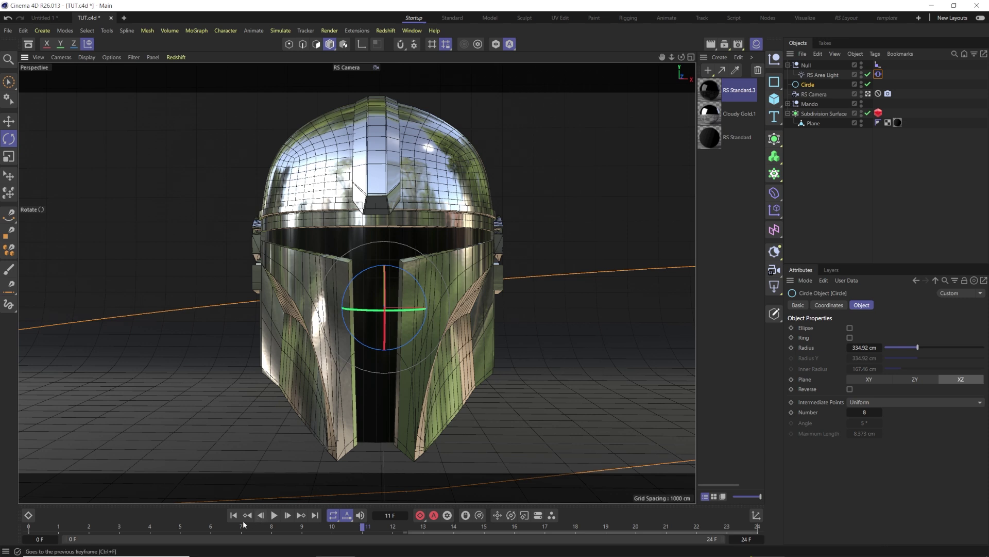
Return to the first frame and rotate the Circle back to level.
{"action": "left_click", "coordinate": [273, 515]}
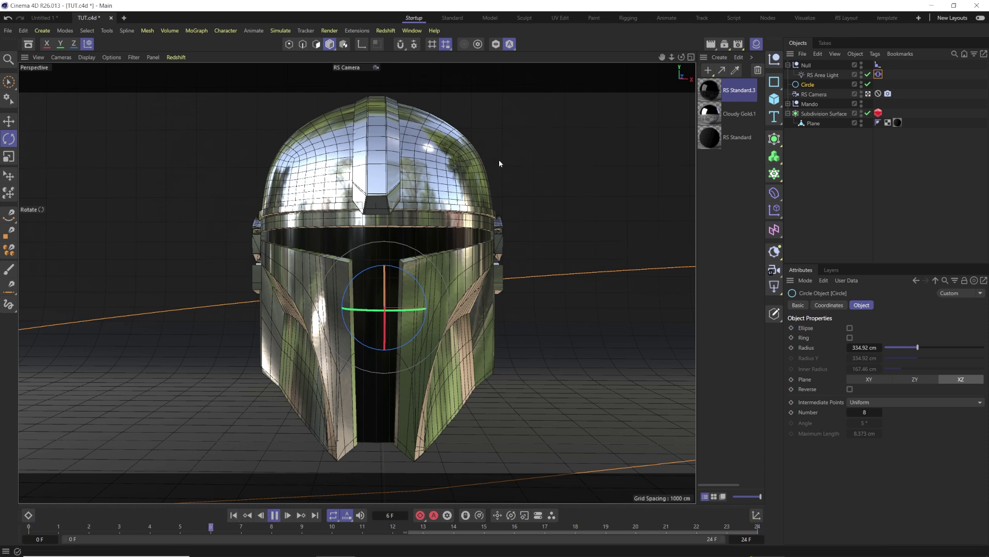
{"action": "key", "text": "F7"}
{"action": "key", "text": "shift+f"}
{"action": "left_click_drag", "start_coordinate": [421, 296], "coordinate": [391, 323]}
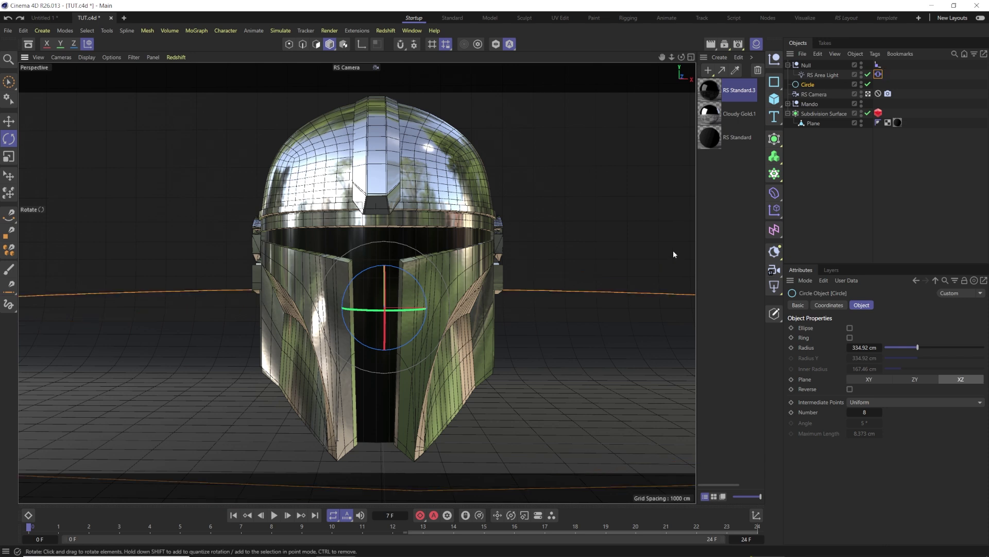
Play the light's orbit in an enlarged Top view with RS Area Light selected.
{"action": "key", "text": "F5"}
{"action": "key", "text": "F8"}
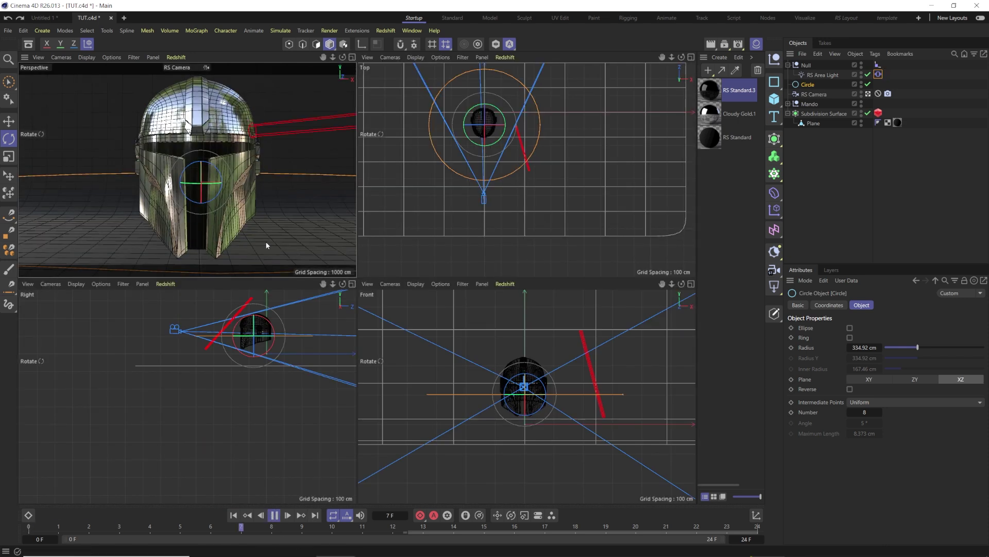
{"action": "middle_click", "coordinate": [490, 194]}
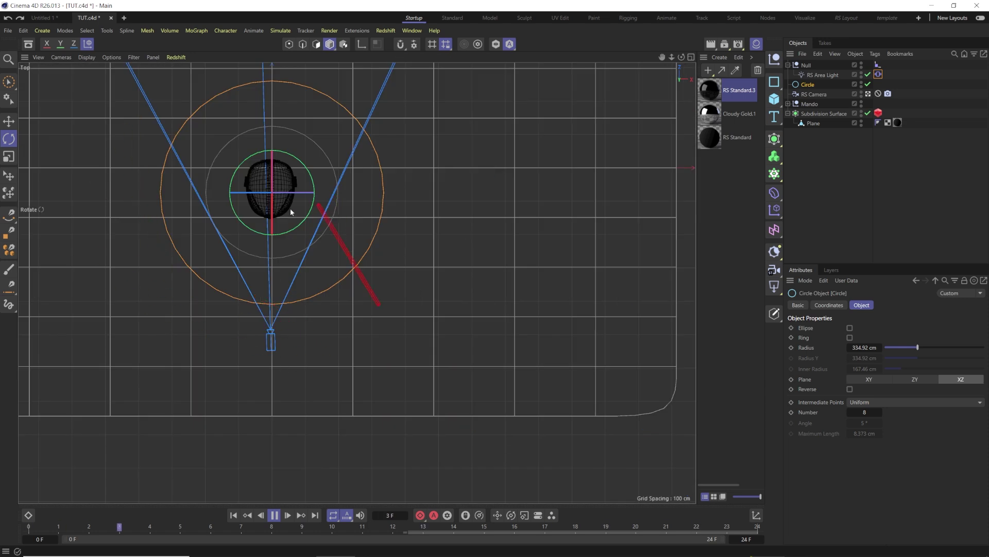
{"action": "left_click", "coordinate": [820, 74]}
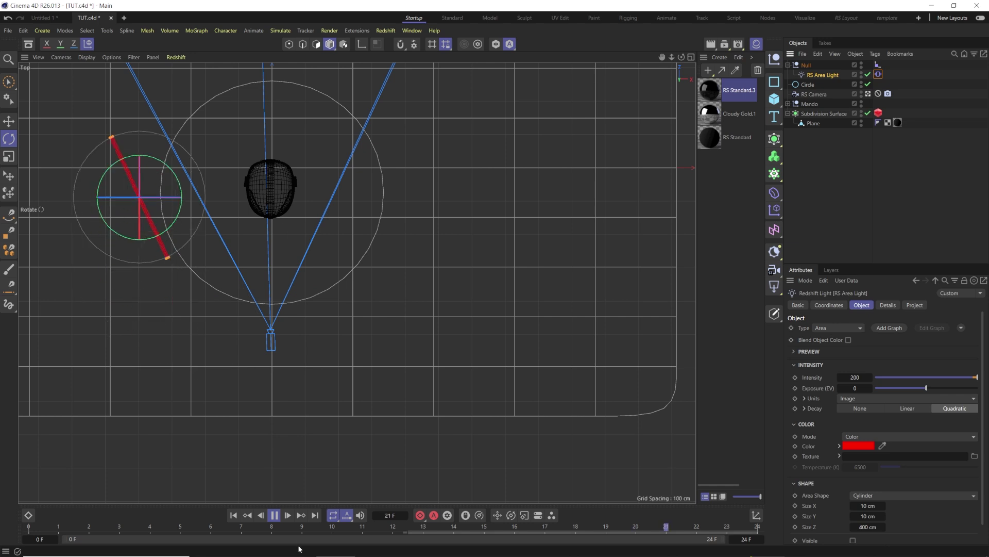
{"action": "key", "text": "F8"}
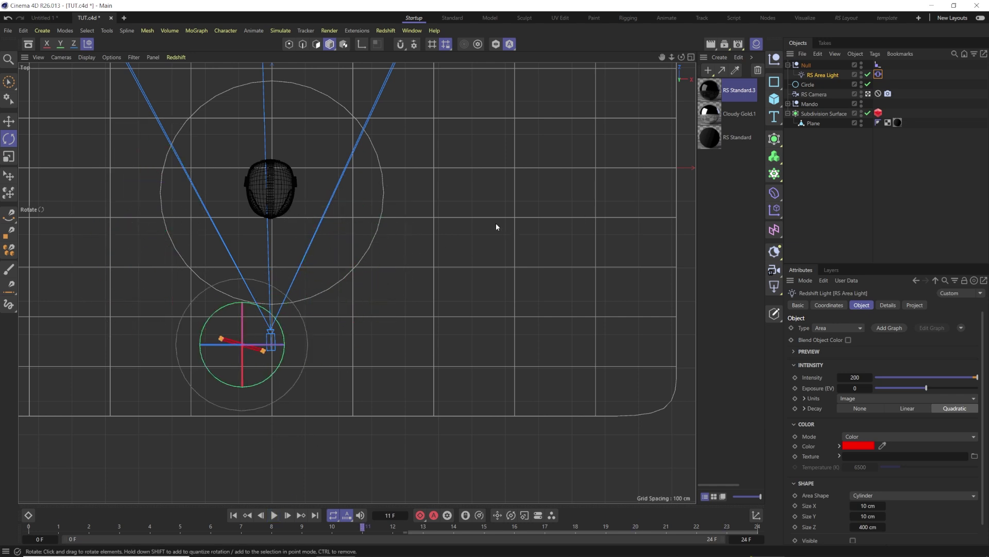